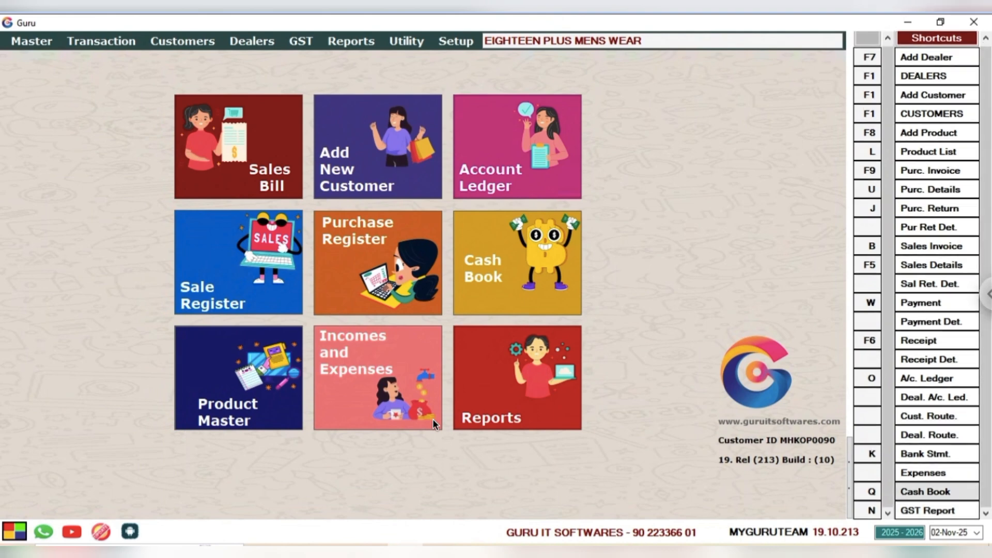
Step: Open the cash book and add a new voucher of the type Cash - Bank
key("q")
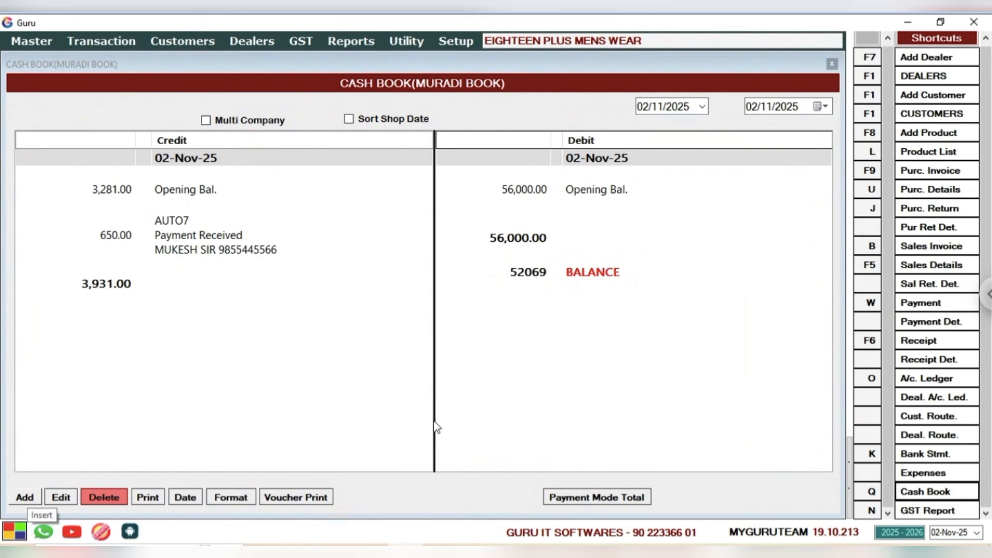
key("Insert")
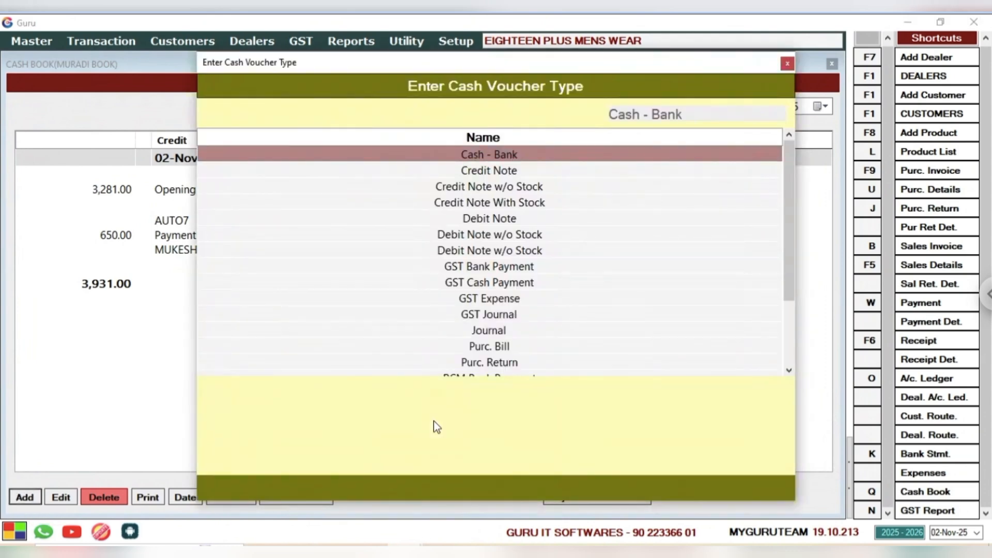
key("Return")
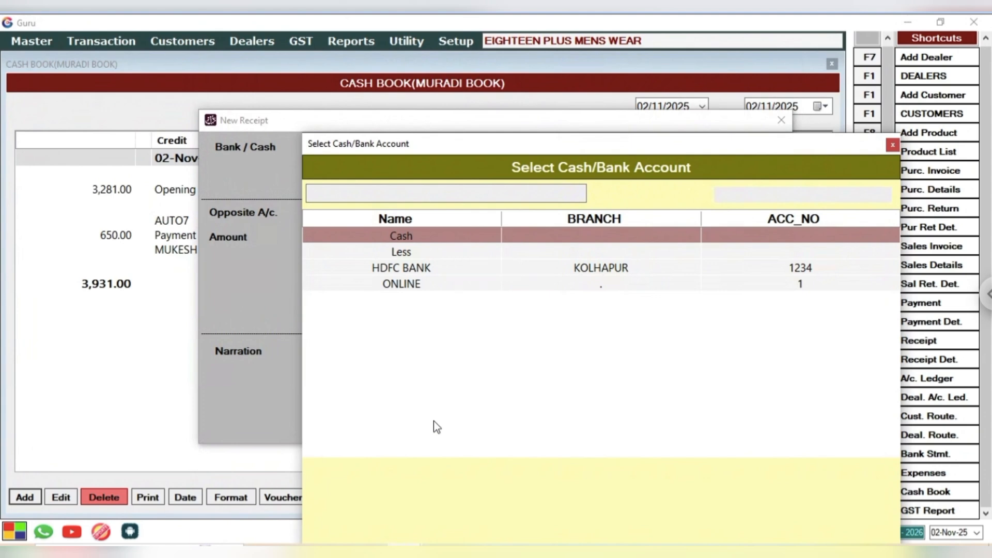
Step: Choose Cash as the cash/bank account of the new voucher
key("Down")
key("Down")
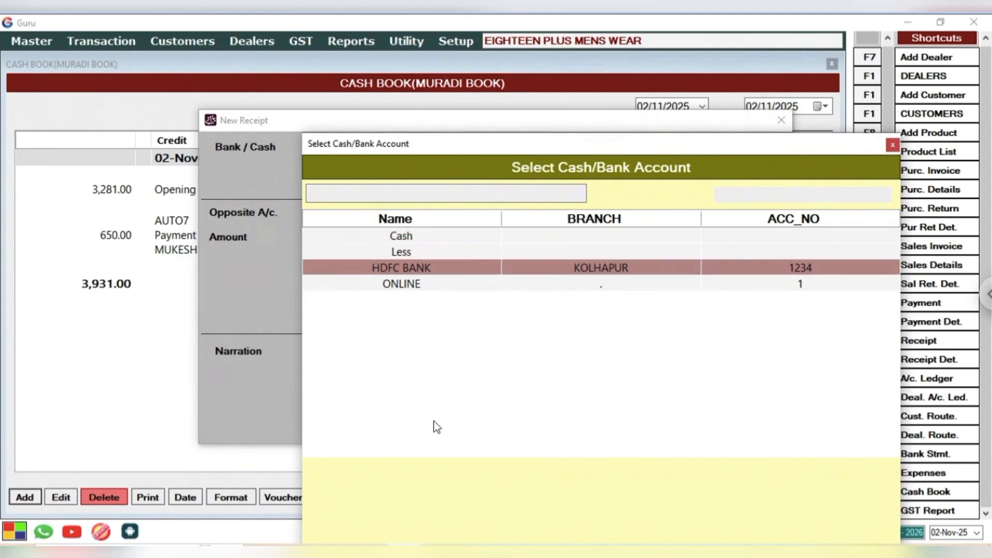
key("Down")
key("Up")
key("Up")
key("Up")
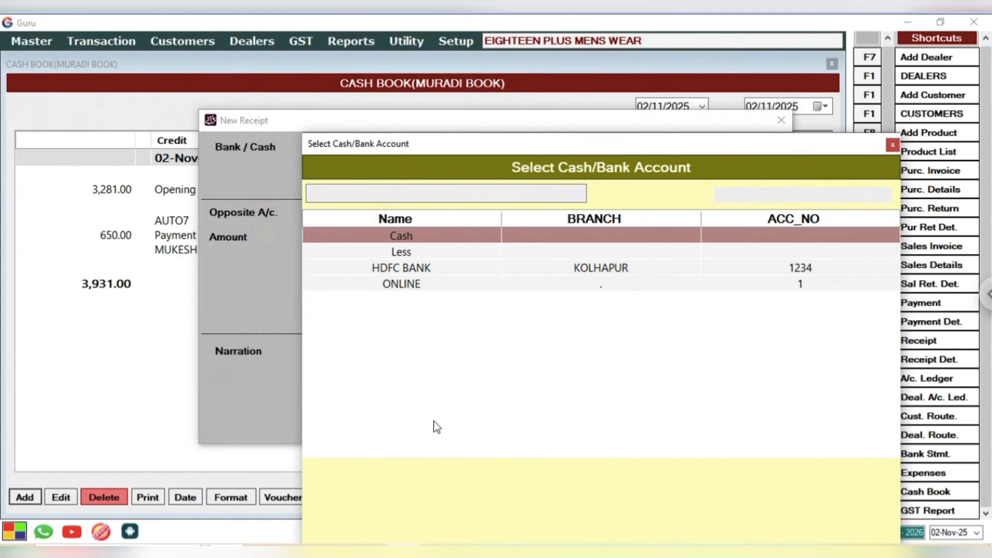
key("Return")
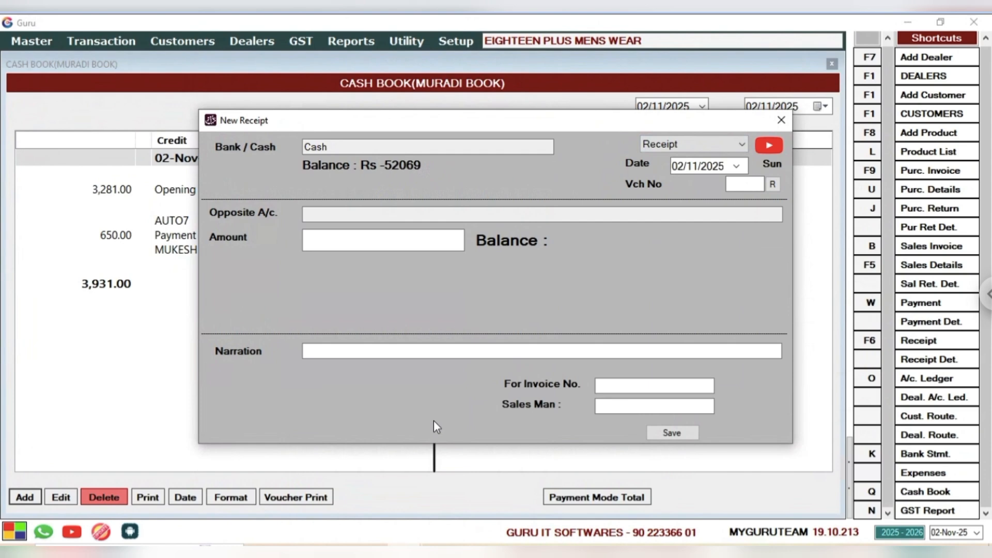
Step: Set the voucher type to Payment, accept the date 02/11/2025 and leave the voucher number empty
key("Down")
key("Return")
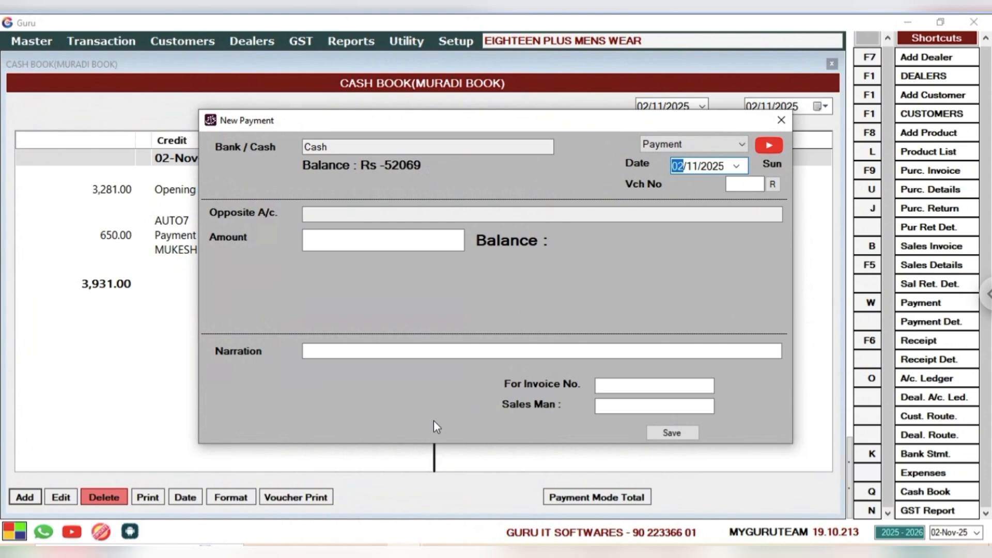
key("Return")
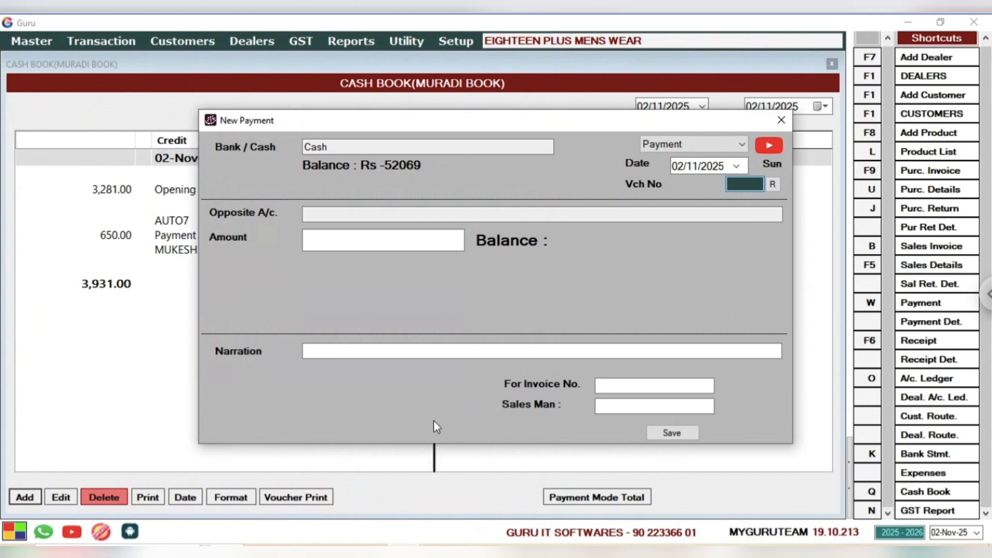
key("Return")
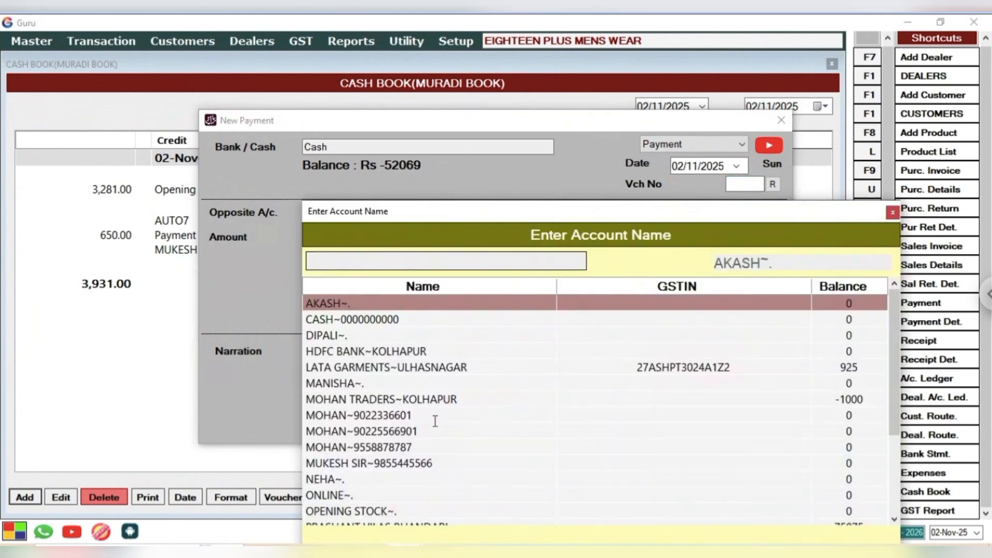
Step: Search the opposite accounts for TEA and start a new account named TEA EXPENSES without an alias
type("TEA")
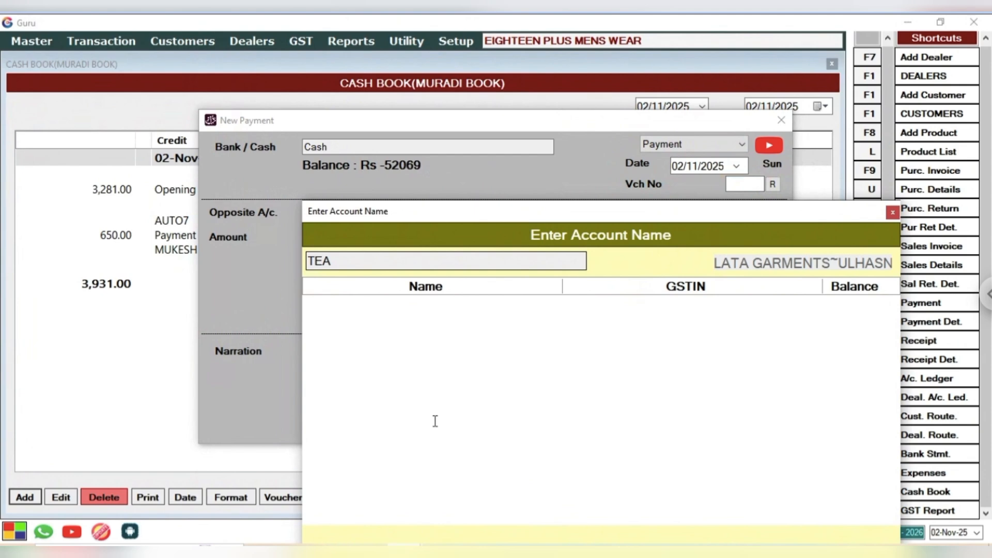
key("Return")
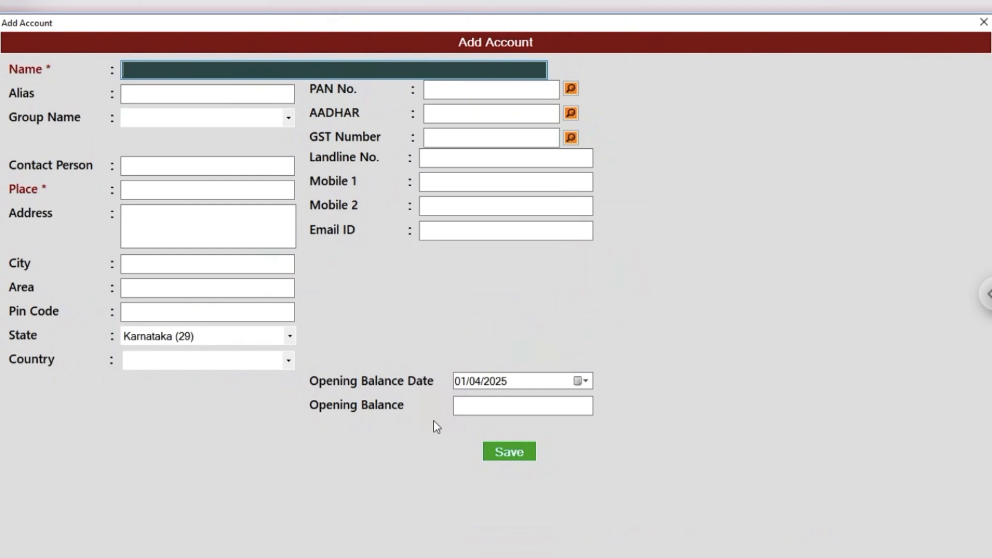
type("TEA EXPENSES")
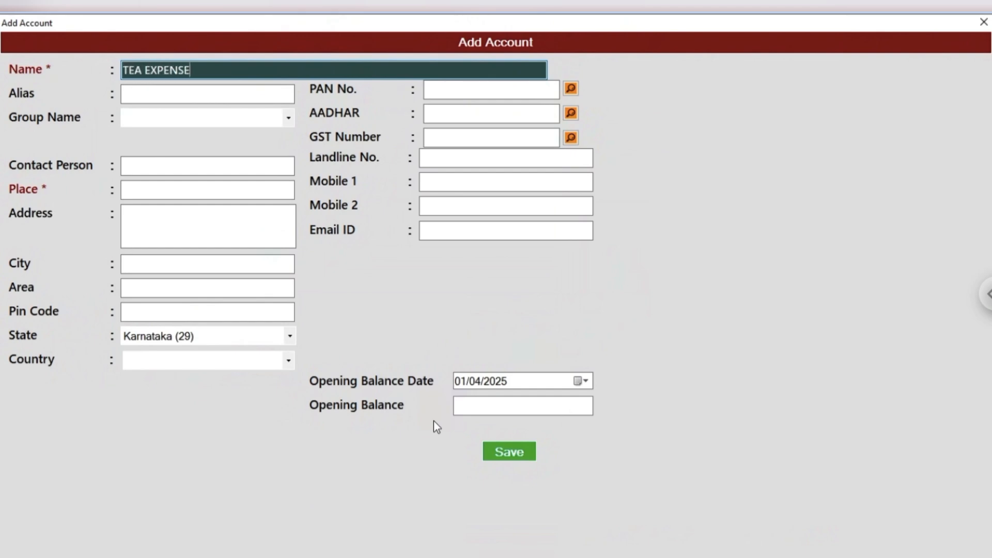
key("Return")
key("Return")
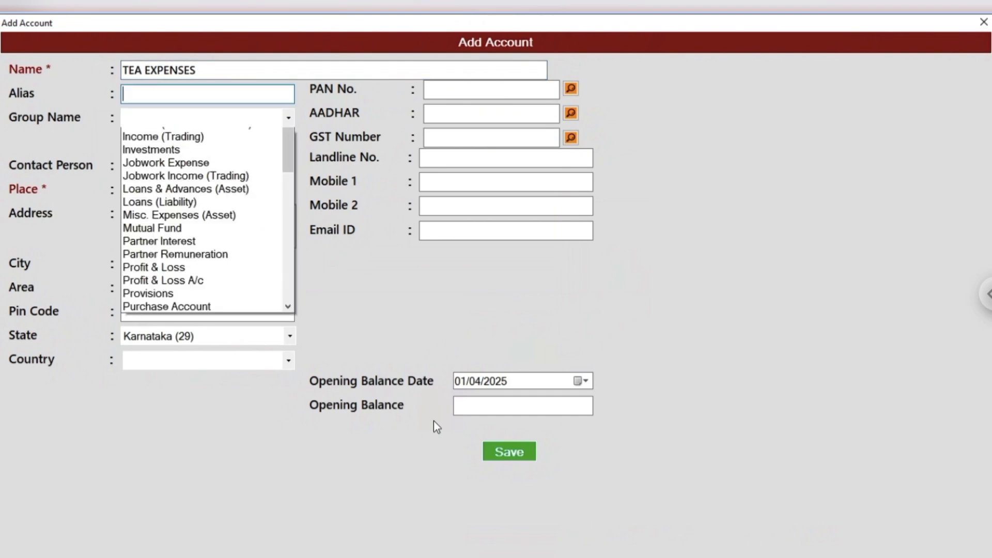
Step: Look through the available account groups for the new account, including the expense, asset, loan, income and share groups
type("ex")
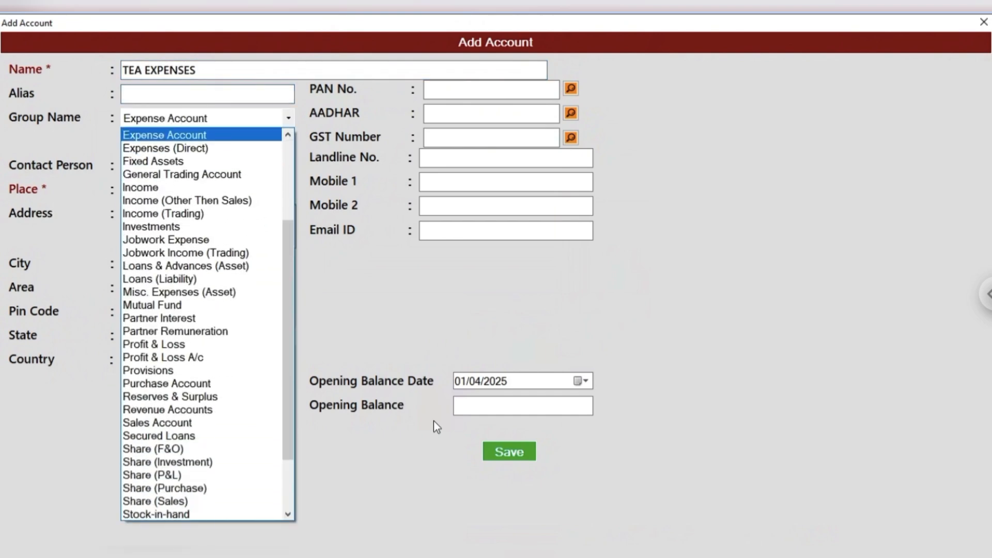
key("Down")
key("Down")
key("Down")
key("Down")
key("Down")
key("Down")
key("Down")
key("Down")
key("Down")
key("Down")
key("Down")
key("Up")
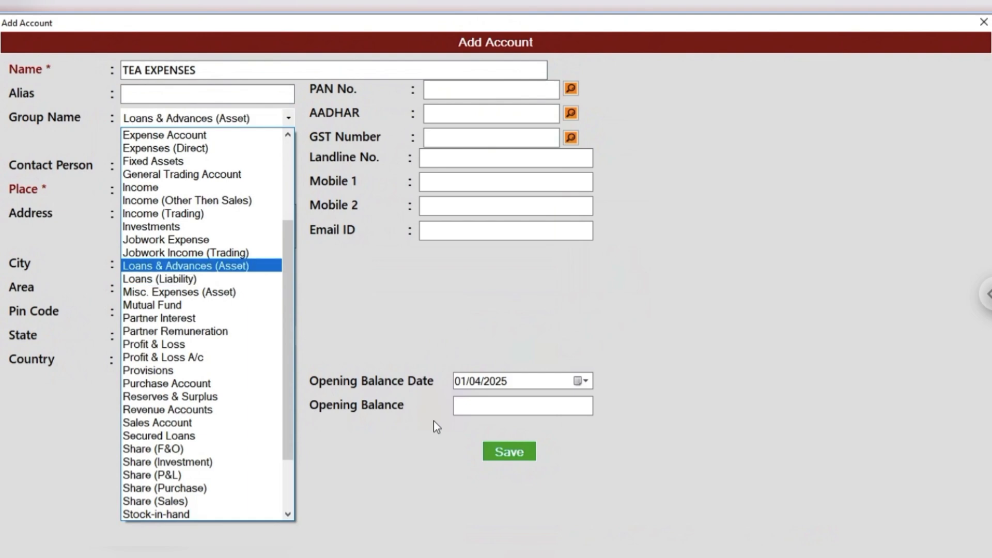
key("Up")
key("Up")
key("Up")
key("Up")
key("Up")
key("Up")
key("Up")
key("Up")
key("Up")
key("Up")
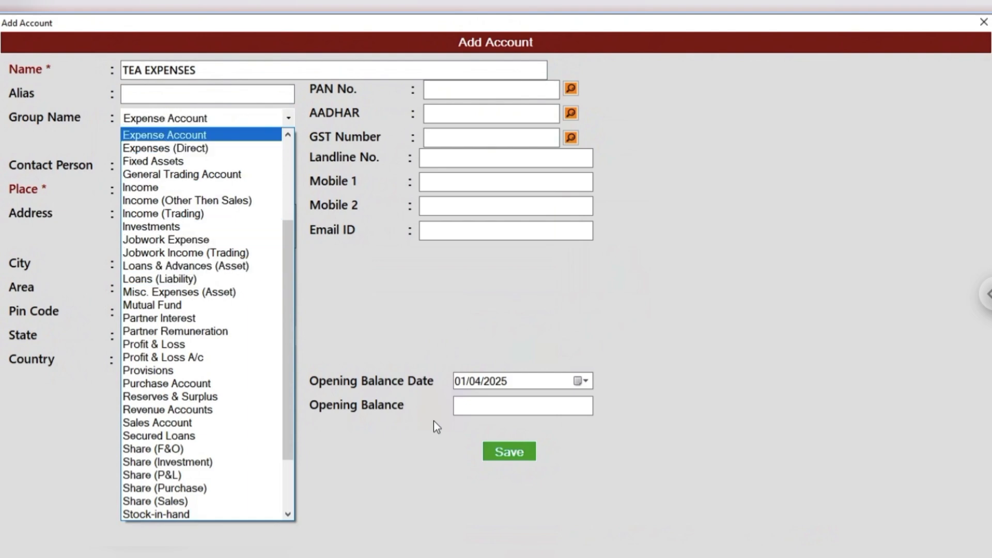
key("Up")
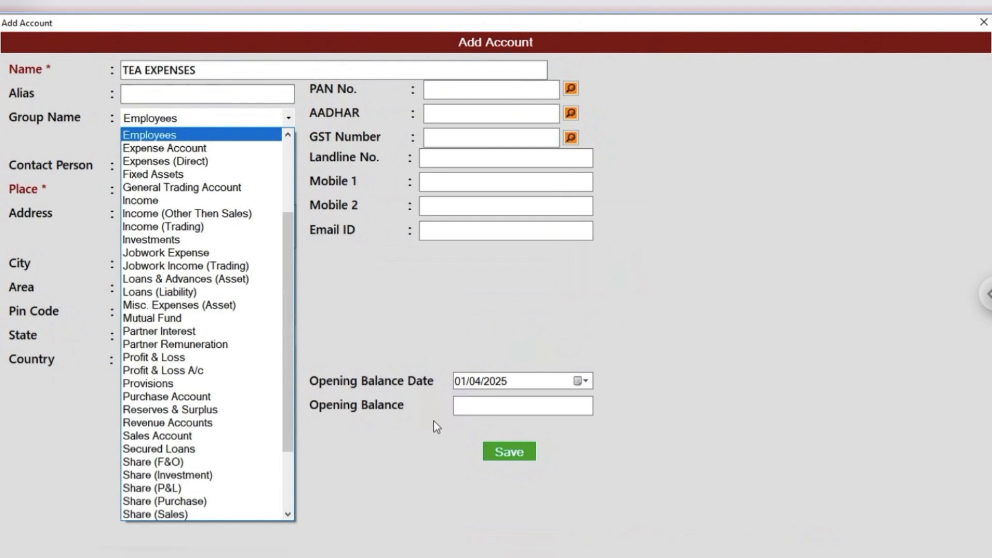
key("Down")
key("Down")
key("Down")
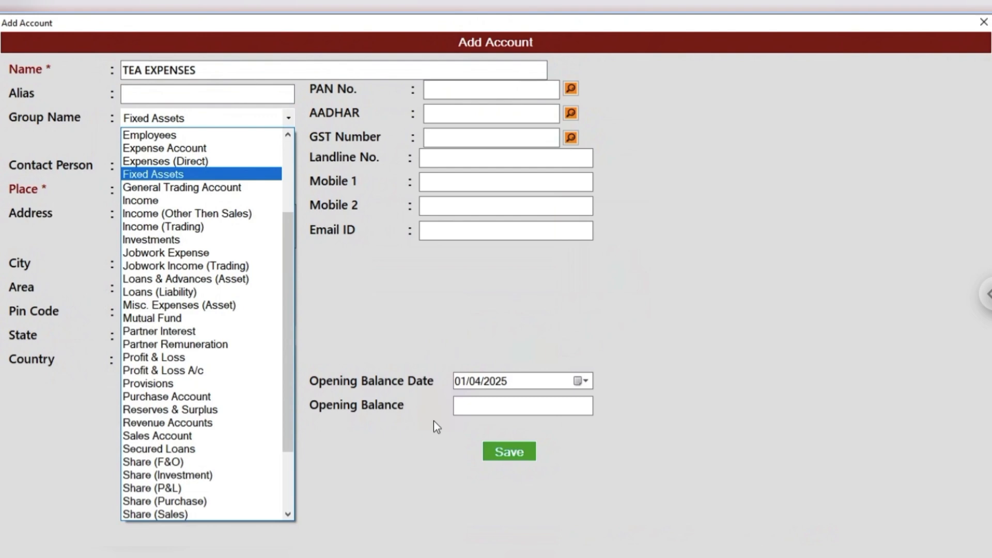
key("Down")
key("Down")
key("Down")
key("Down")
key("Down")
key("Down")
key("Down")
key("Down")
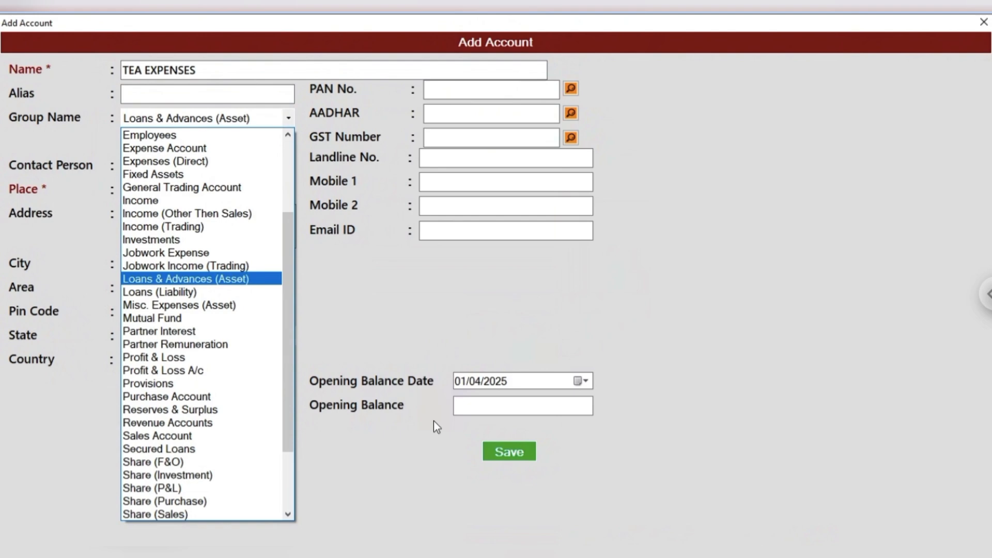
key("Down")
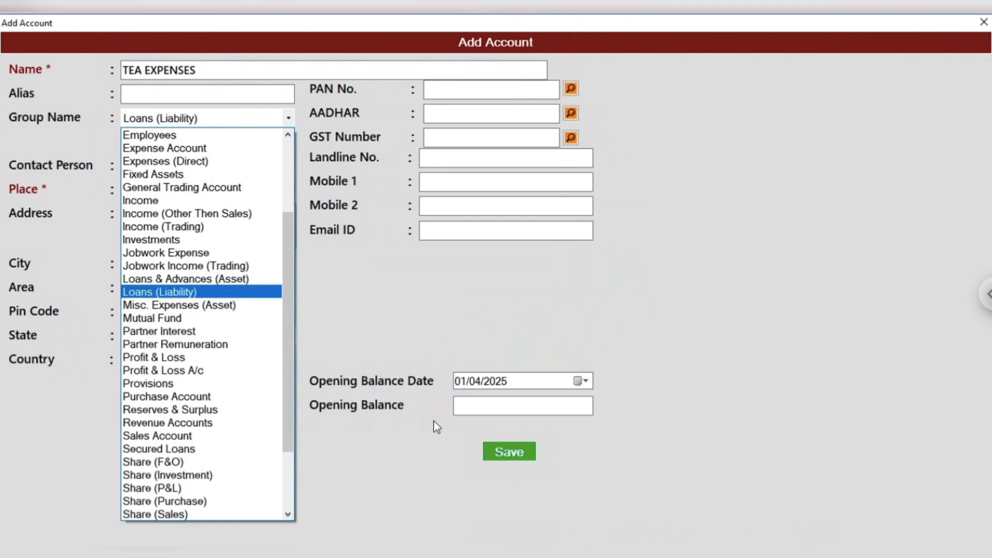
key("Down")
key("Down")
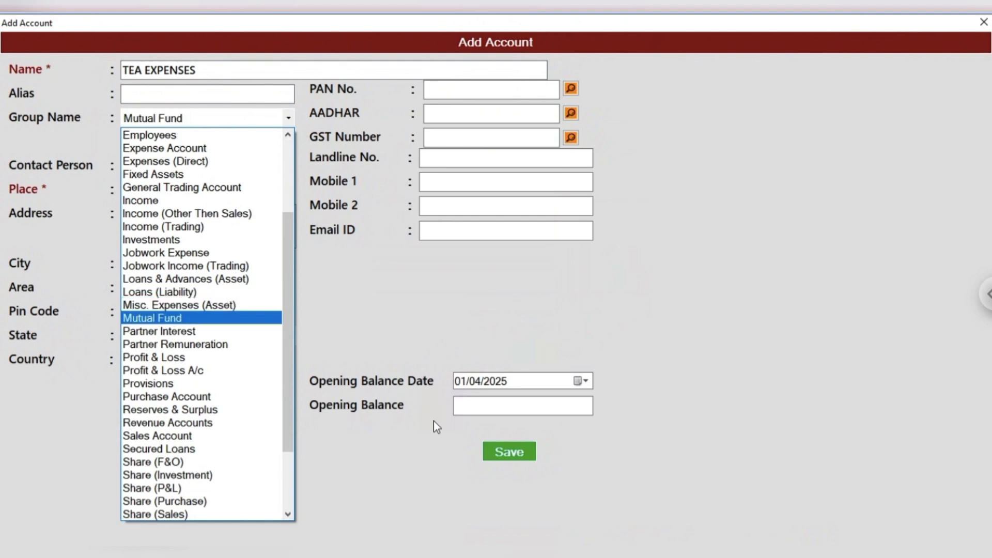
key("Down")
key("Down")
key("Down")
key("Down")
key("Down")
key("Down")
key("Down")
key("Down")
key("Down")
key("Down")
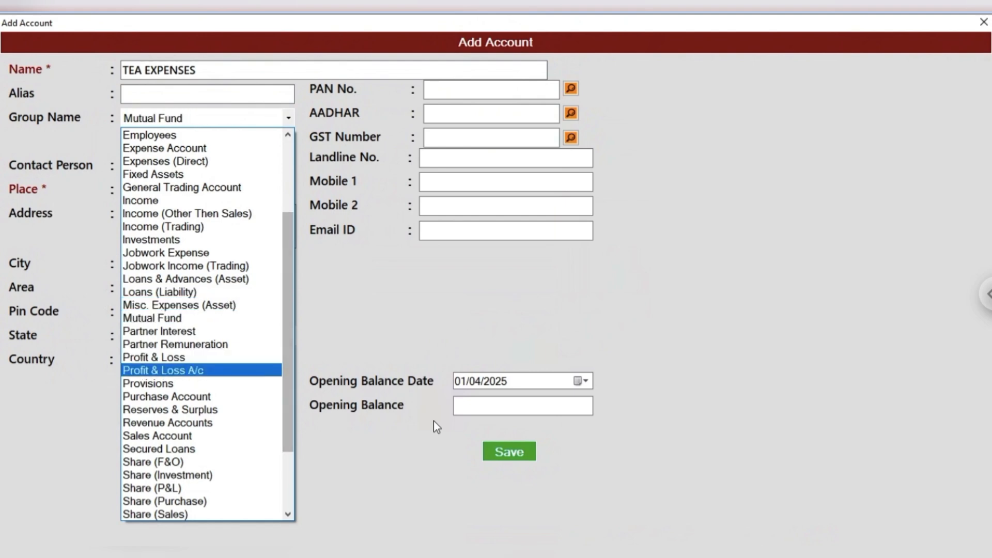
key("Down")
key("Down")
key("Down")
key("Down")
key("Down")
key("Down")
key("Down")
key("Down")
key("Down")
key("Down")
key("Down")
key("Down")
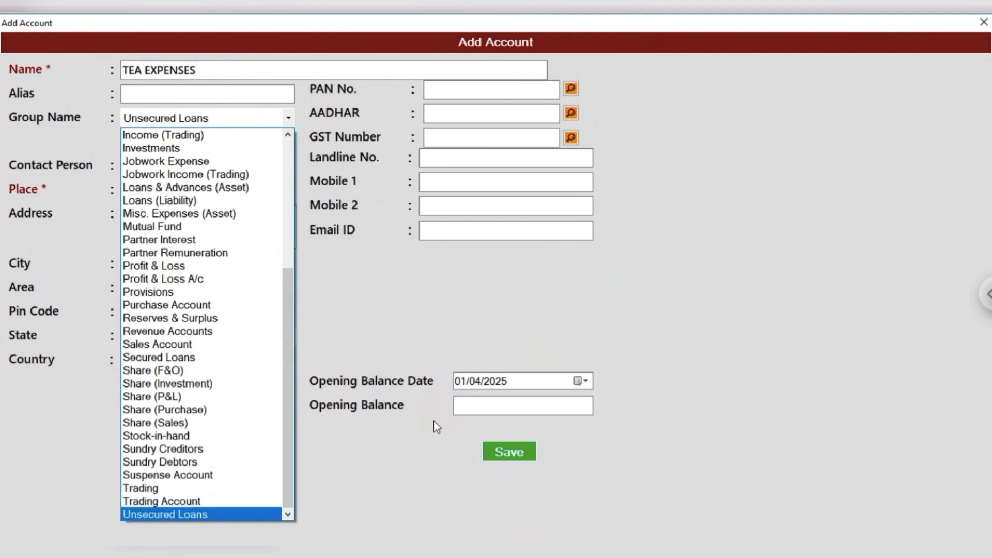
key("Up")
key("Up")
key("Up")
key("Up")
key("Up")
key("Up")
key("Up")
key("Up")
key("Up")
key("Up")
key("Up")
key("Up")
key("Up")
key("Up")
key("Up")
key("Up")
key("Up")
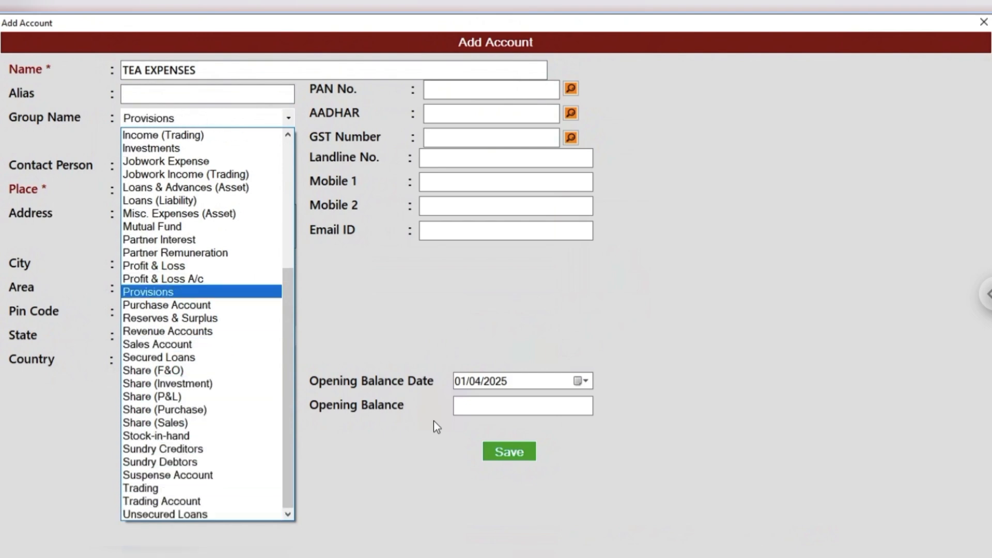
key("Down")
key("Down")
key("Down")
key("Down")
key("Down")
key("Down")
key("Down")
key("Down")
key("Down")
key("Down")
key("Down")
key("Down")
key("Down")
key("Down")
key("Down")
key("Down")
key("Down")
key("Up")
key("Up")
key("Up")
key("Up")
key("Up")
key("Up")
key("Up")
key("Up")
key("Up")
key("Up")
key("Up")
key("Up")
key("Up")
key("Up")
key("Up")
key("Up")
key("Up")
key("Up")
key("Up")
key("Up")
key("Up")
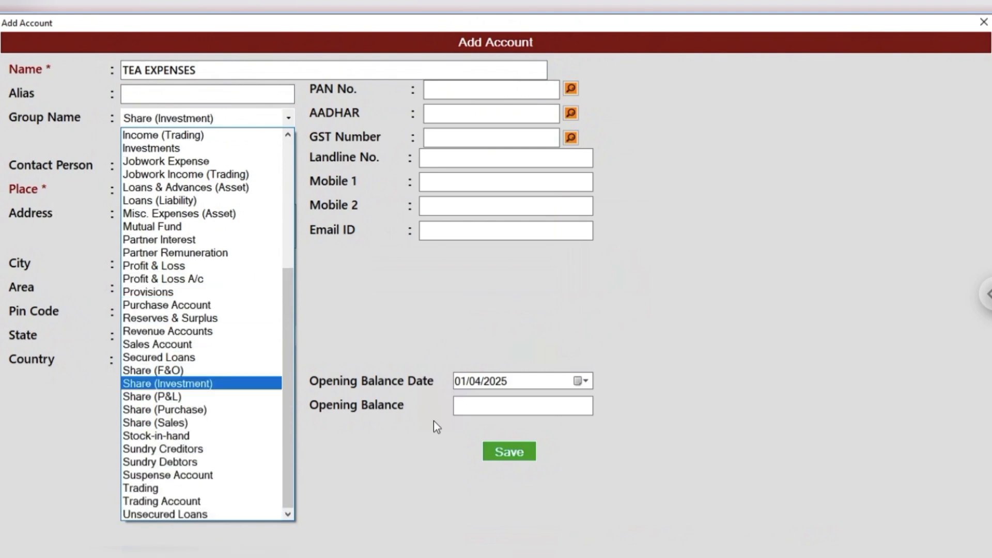
Step: Assign the TEA EXPENSES account to the Expense Account group and save the new account
key("Down")
key("Down")
key("Down")
key("Down")
key("Down")
key("Down")
key("Down")
key("Down")
key("Down")
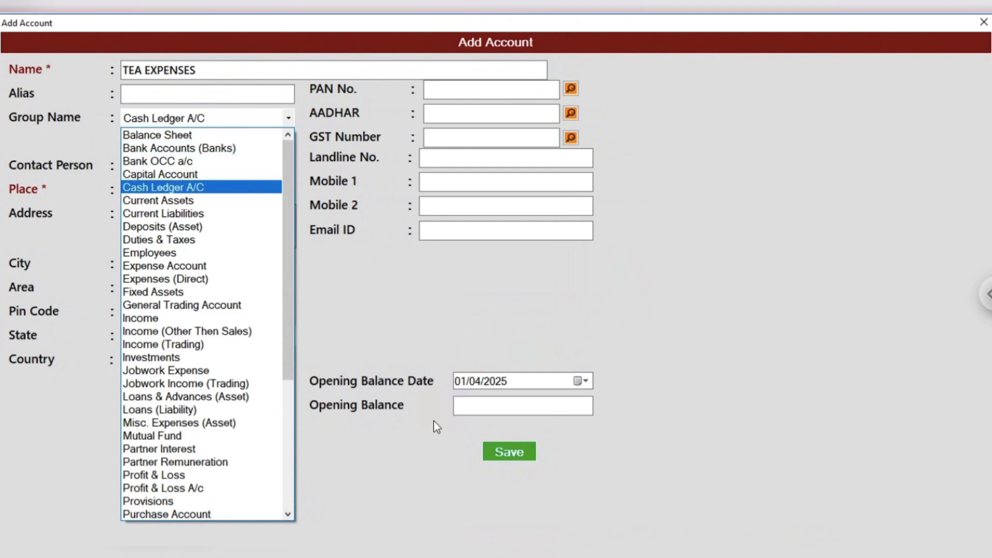
key("Return")
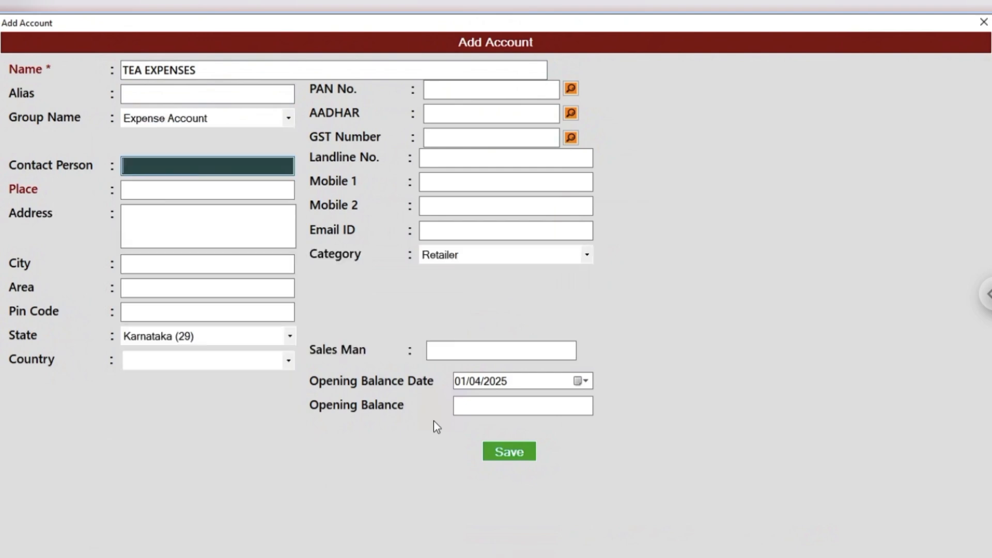
key("ctrl+s")
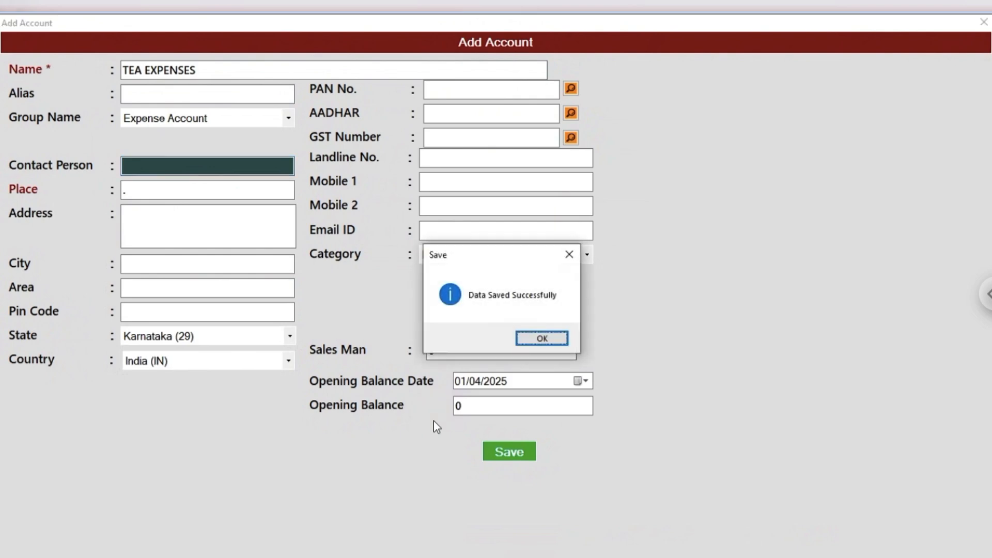
key("Return")
key("Escape")
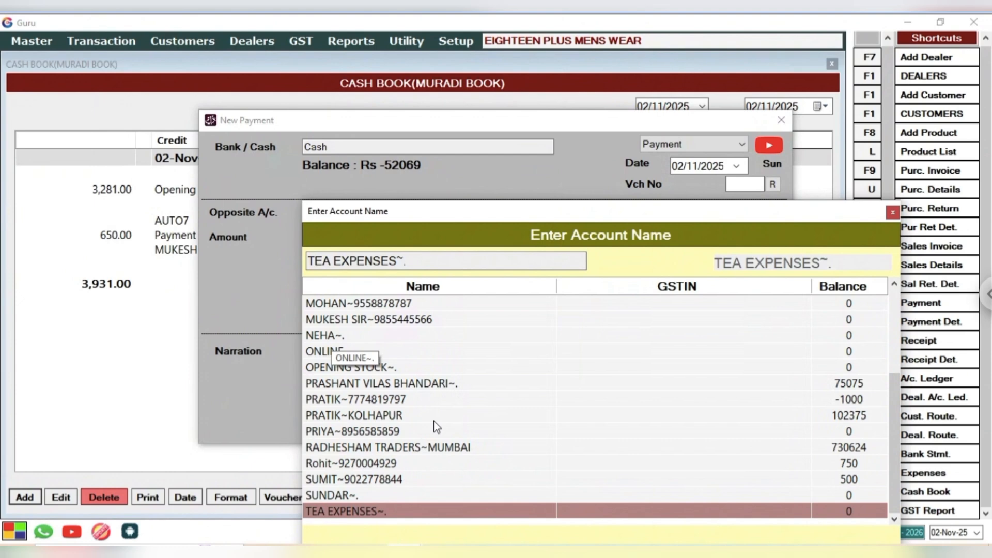
Step: Select TEA EXPENSES as the opposite account of the payment and set the amount to 500
key("Return")
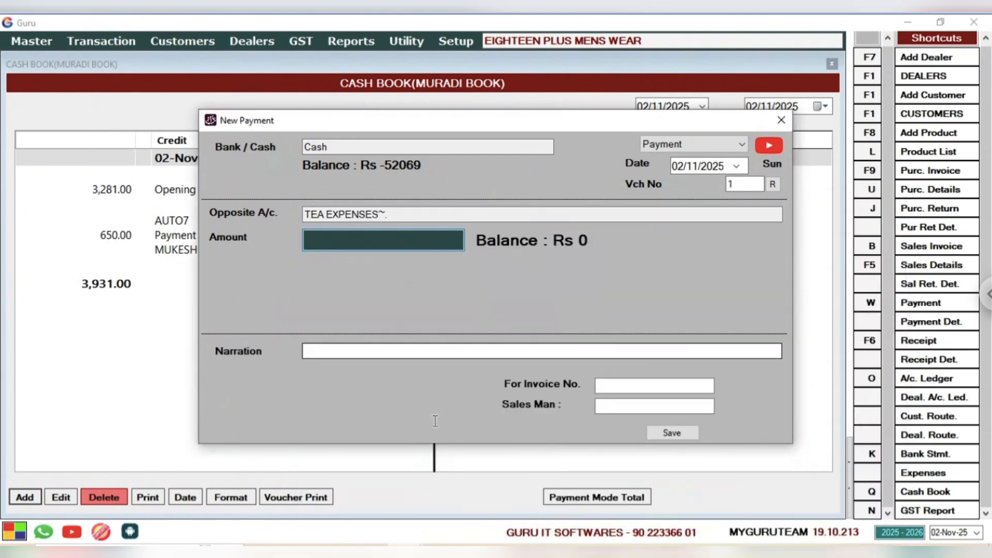
type("500")
key("Return")
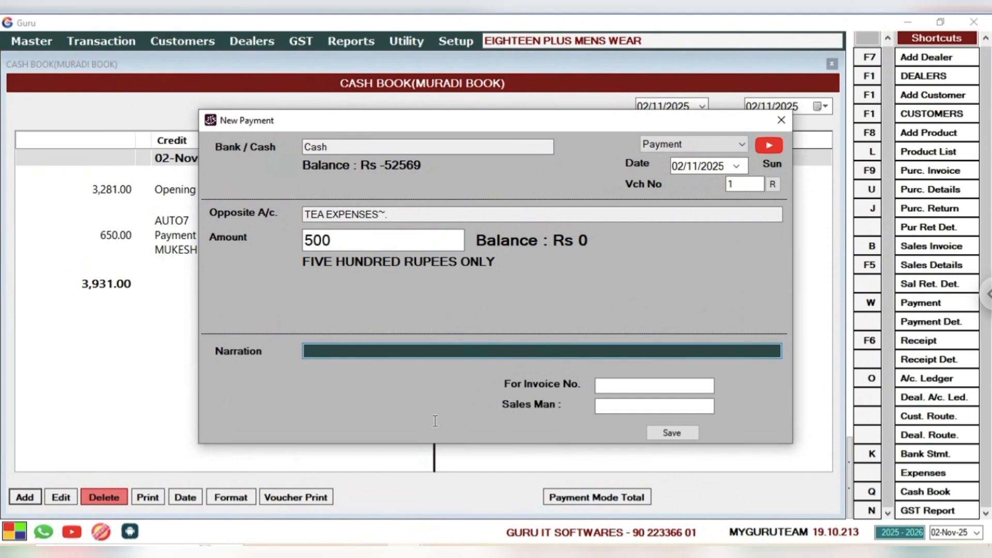
Step: Add the narration OCTOBER MONTH to the payment, save the voucher and close the payment form
type("OCTOBER MONTH")
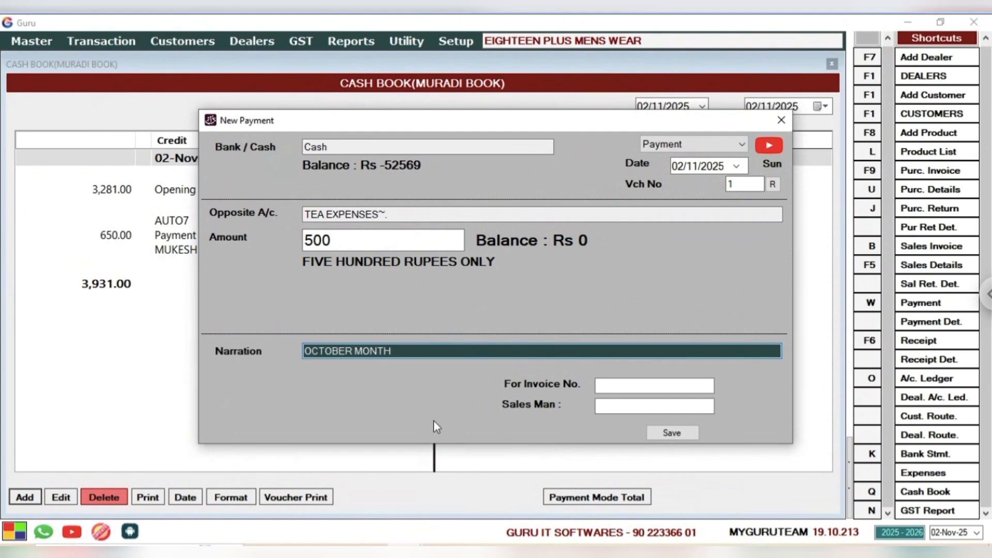
key("Return")
key("Return")
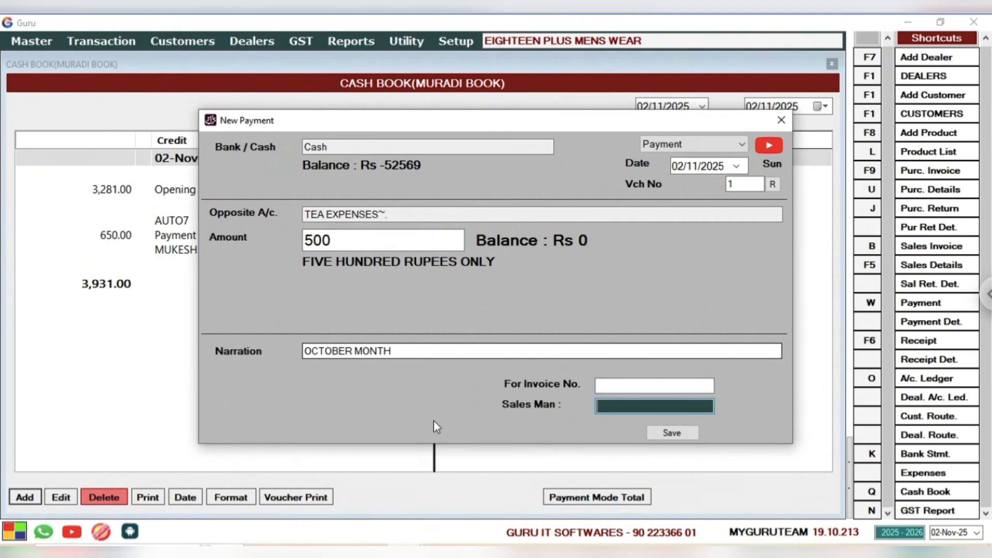
key("Return")
key("Return")
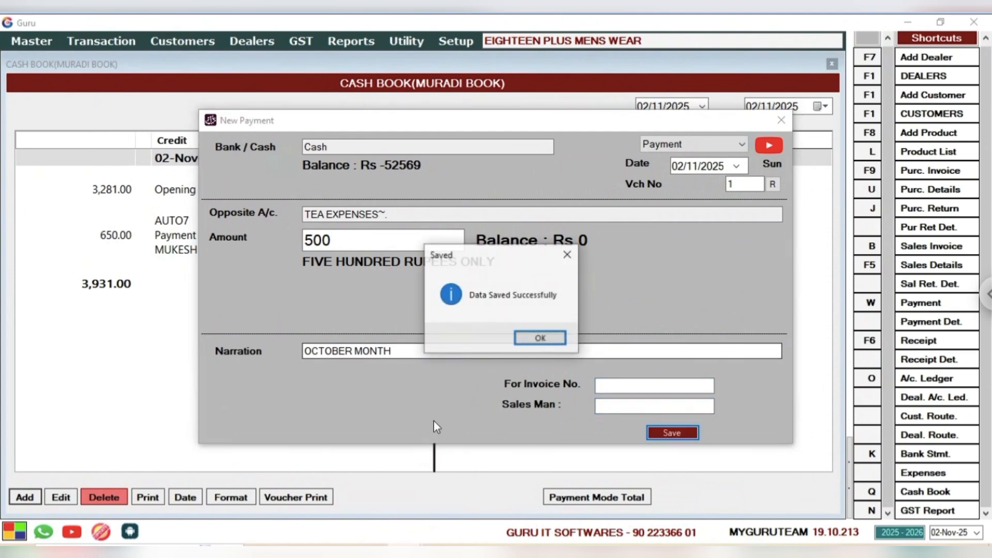
key("Return")
key("Return")
key("Escape")
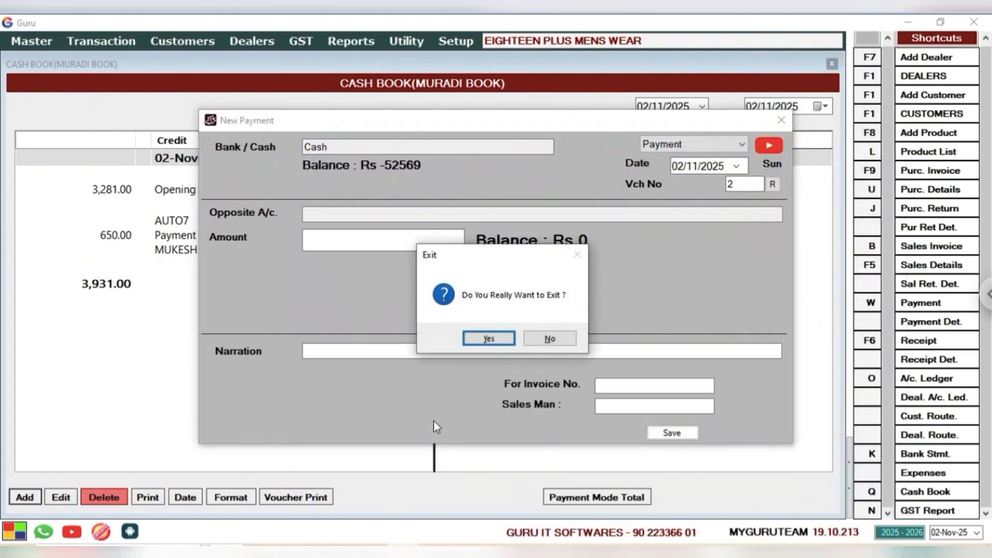
key("Return")
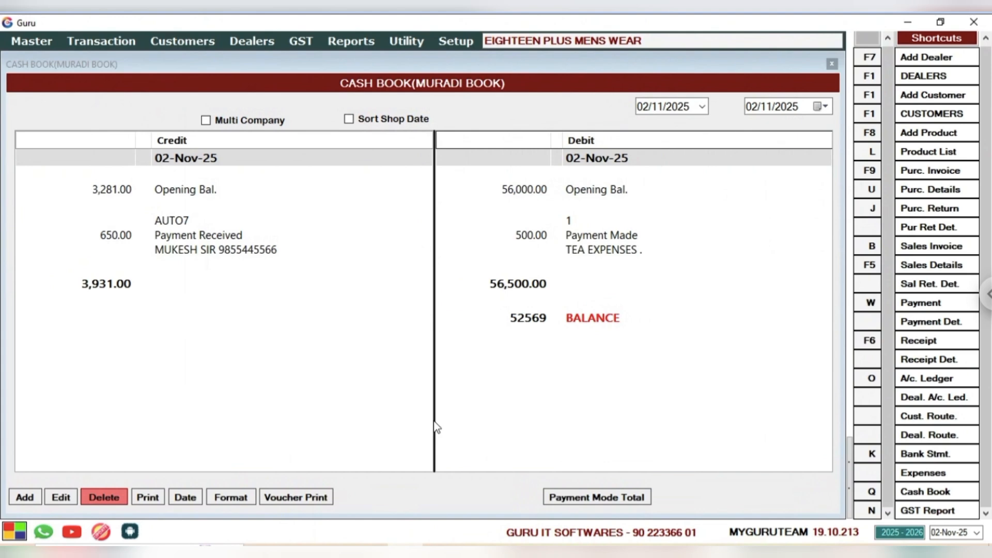
Step: Review the credit and debit entries in the cash book, including the TEA EXPENSES payment, the totals and the balance
key("Down")
key("Down")
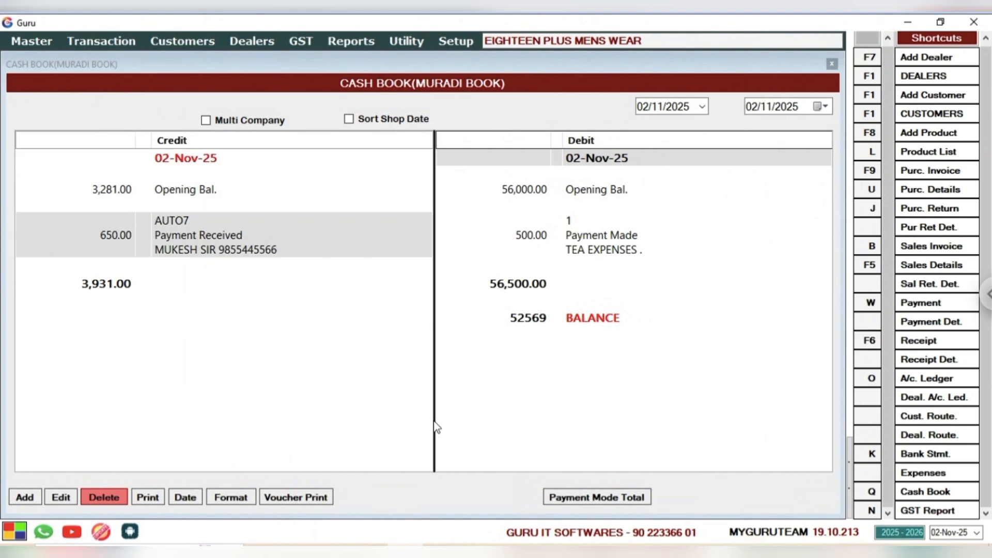
key("Down")
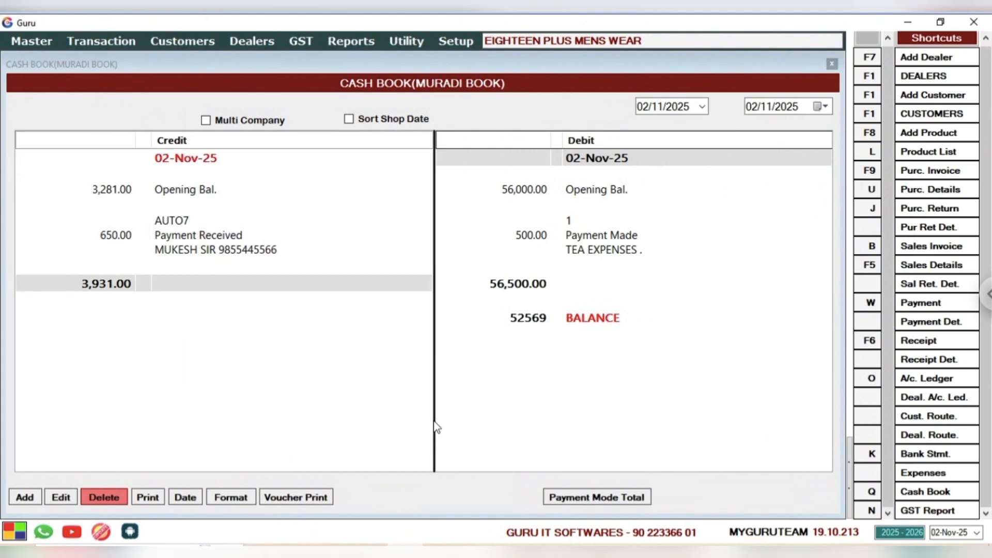
key("Down")
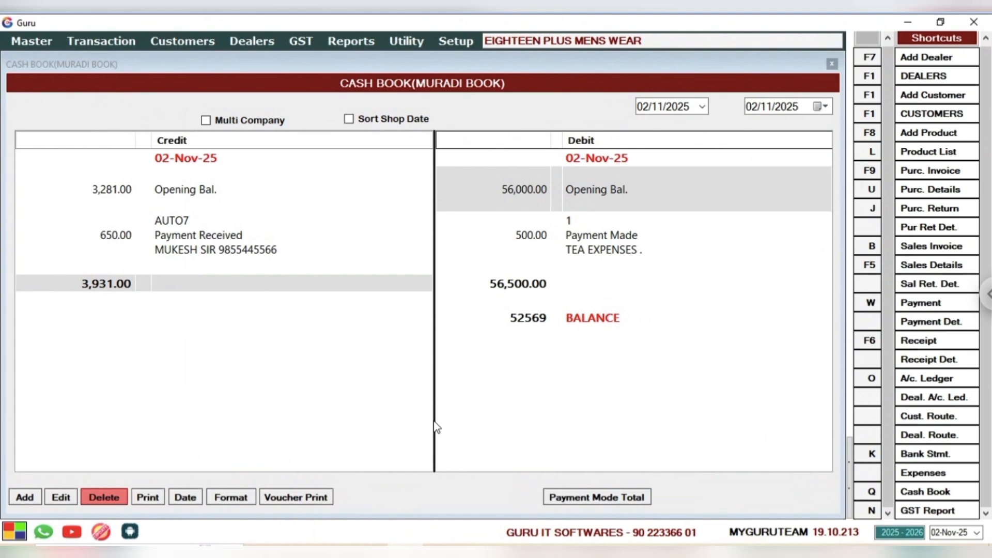
key("Down")
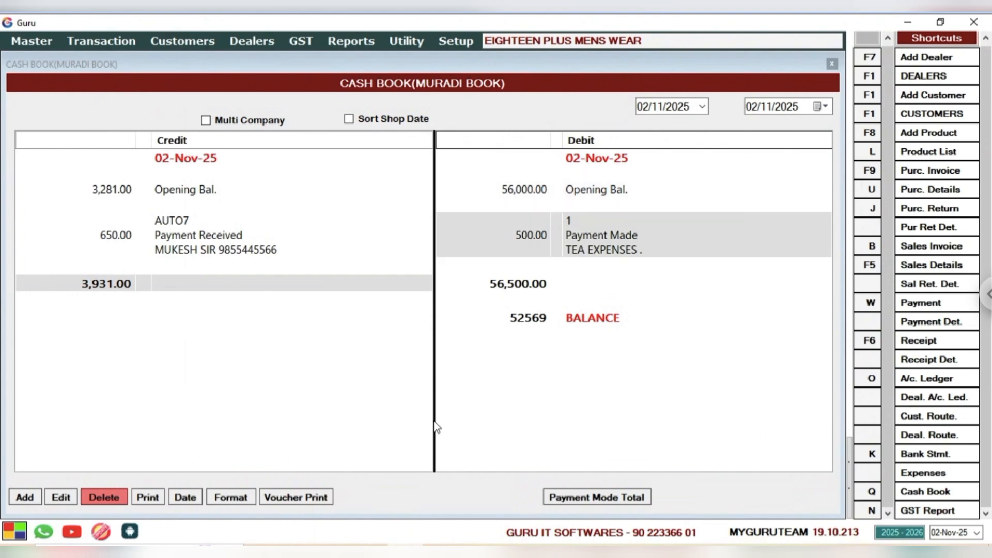
key("Down")
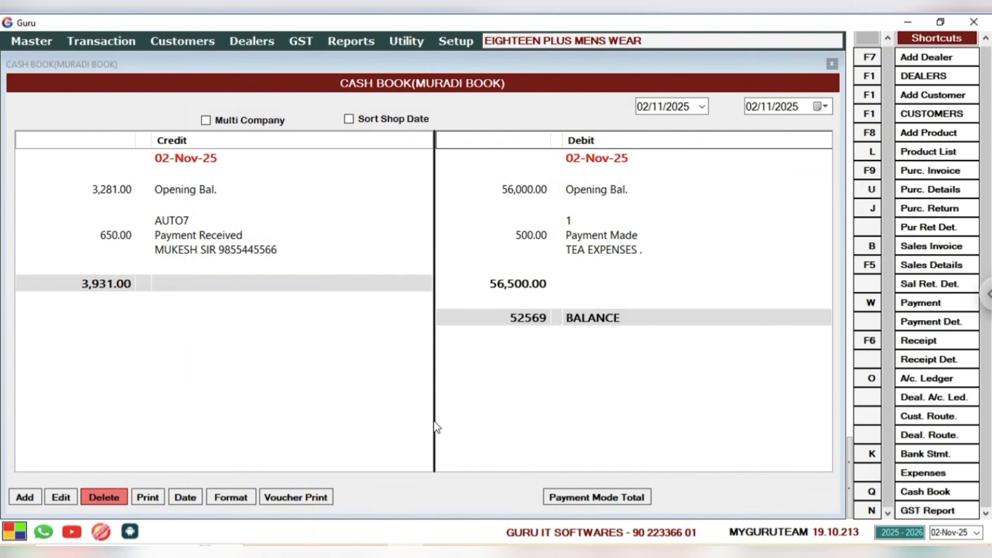
key("Up")
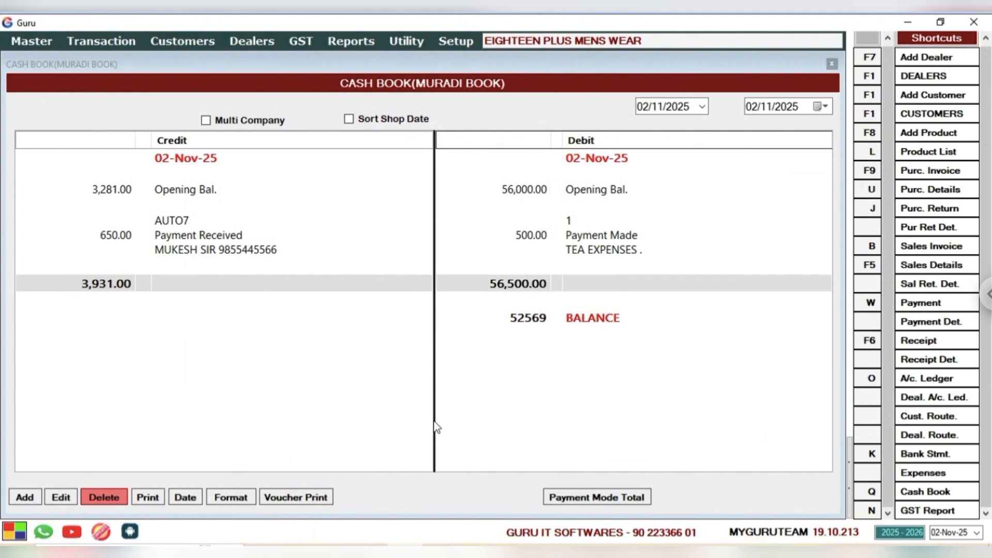
key("Down")
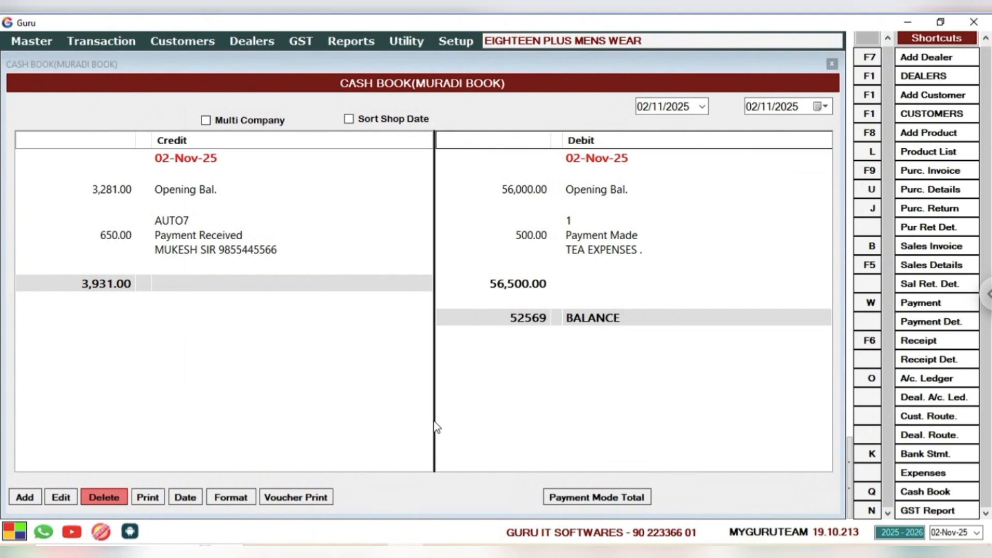
key("Down")
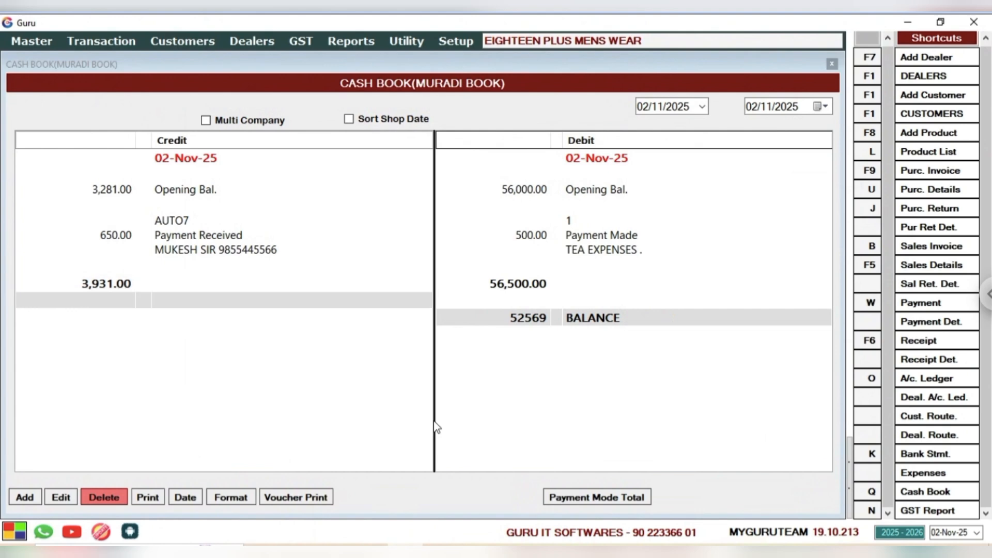
key("Up")
key("Up")
key("Up")
key("Up")
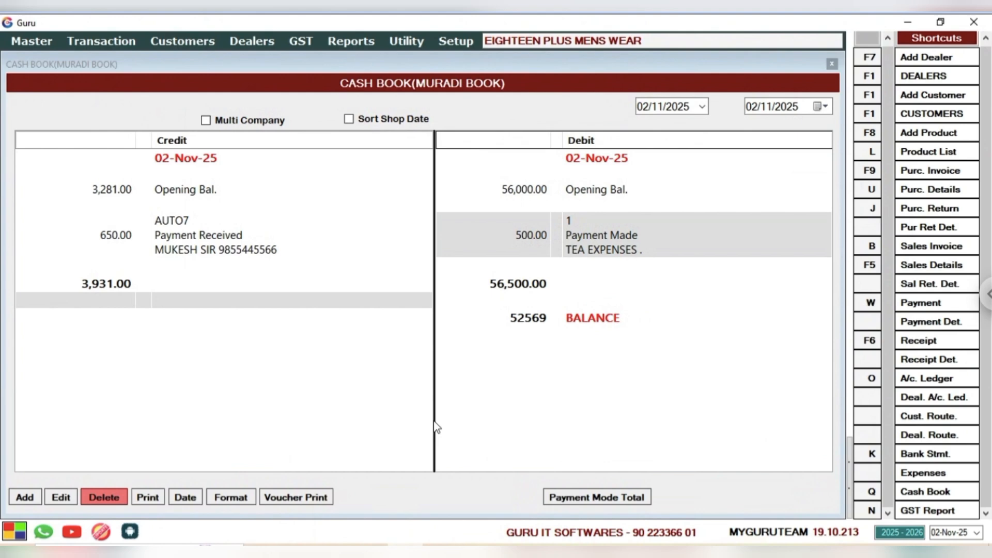
Step: Start a new Cash - Bank voucher as a Cash receipt dated 02/11/2025 and bring up its opposite account list
key("Return")
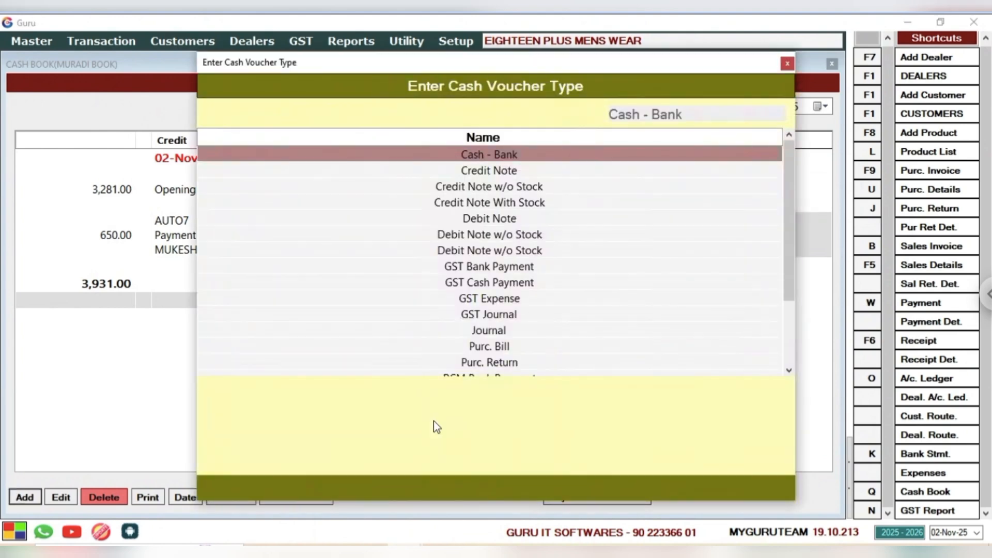
key("Return")
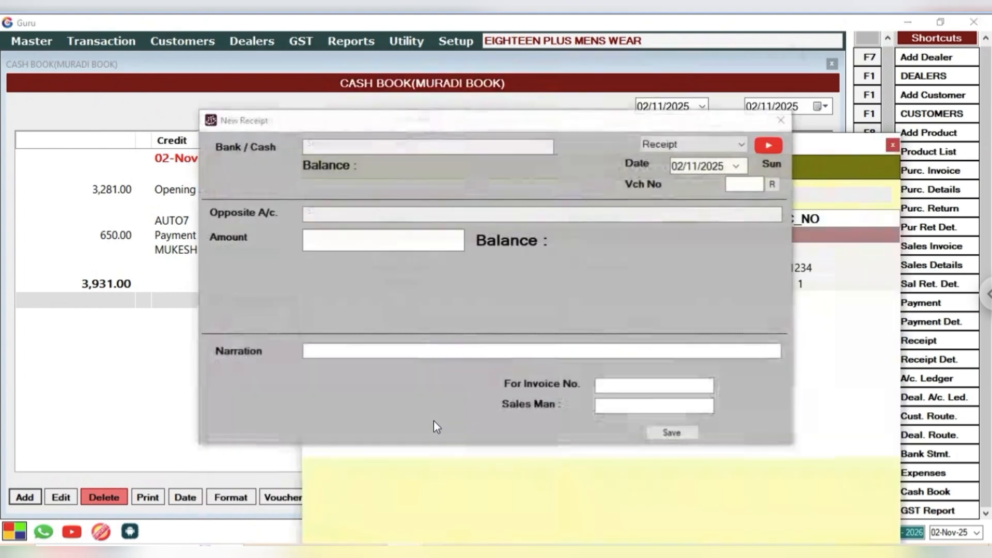
key("Return")
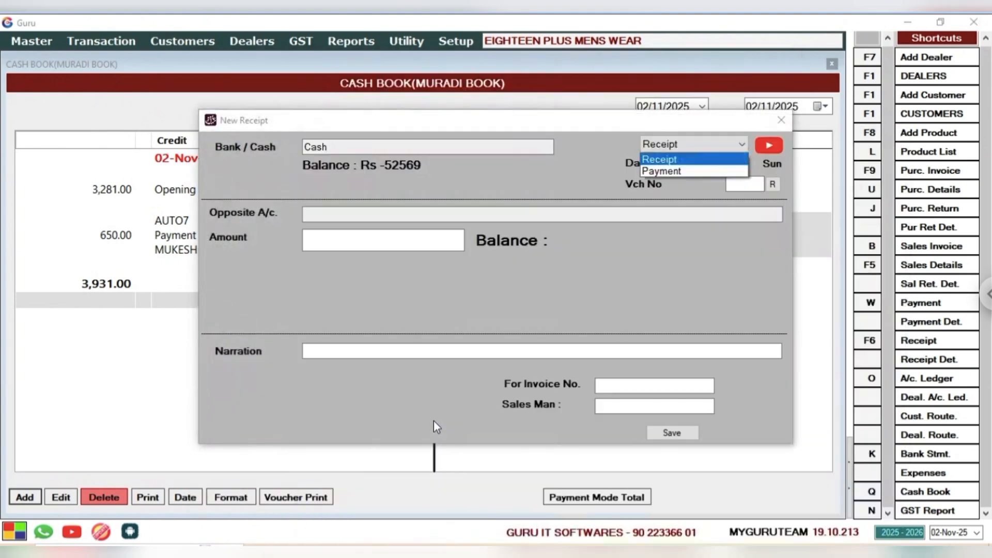
key("Return")
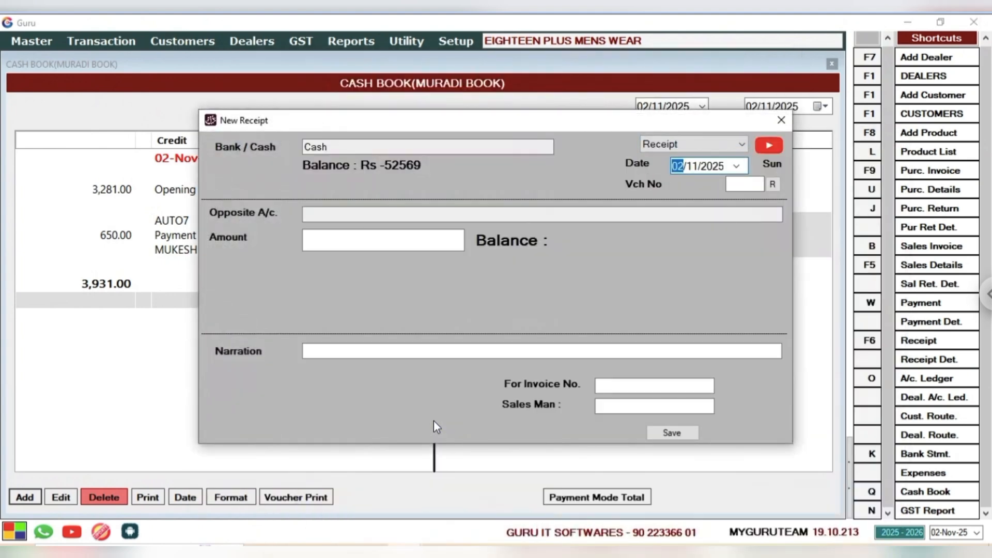
key("Return")
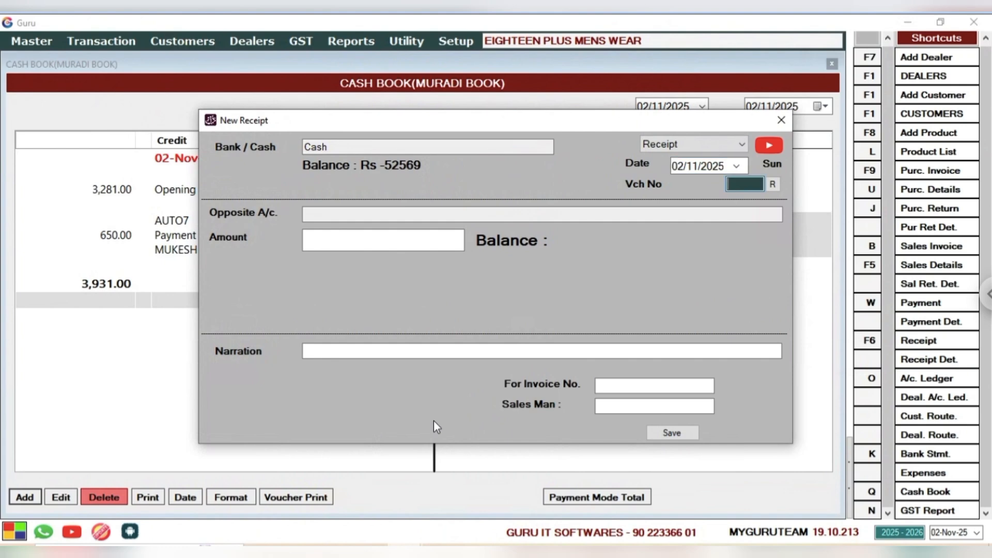
key("Return")
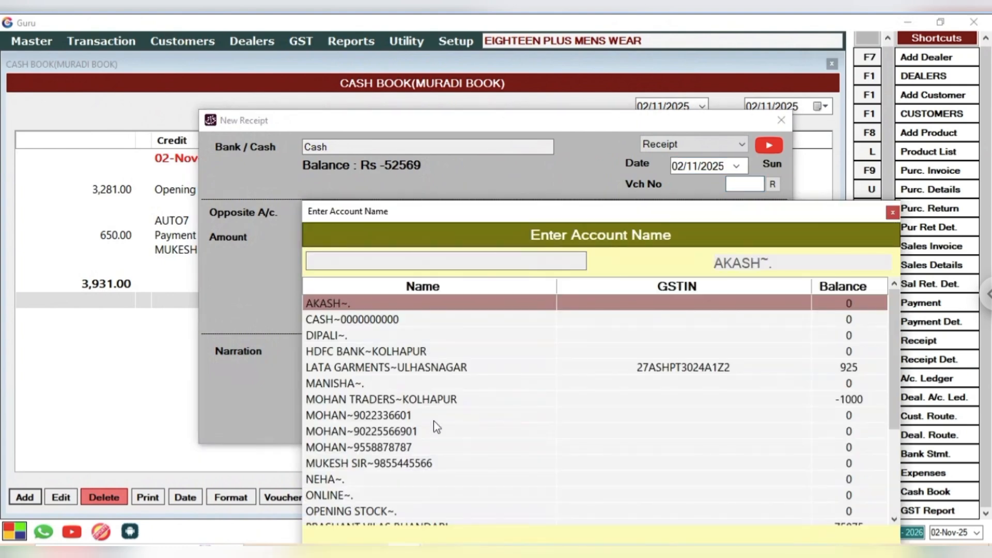
Step: Create an account named SHOP RENT INCOME without an alias, assign it to the Income group and save it
key("F2")
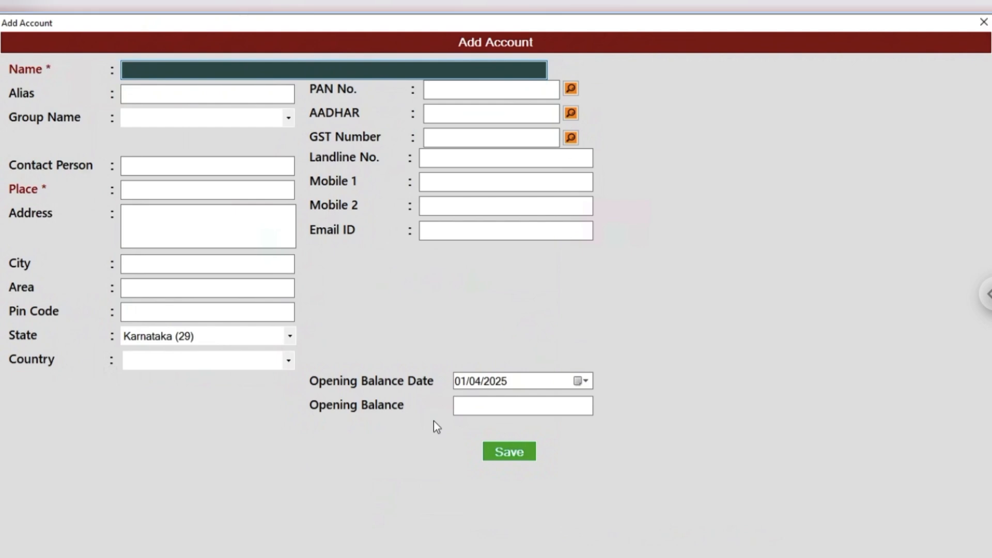
type("SHOP RENT INCOME")
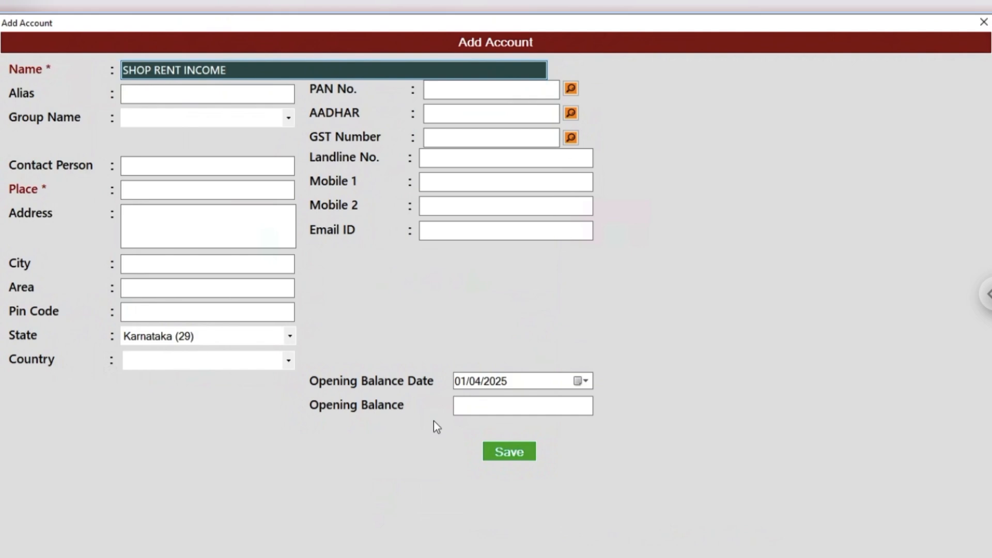
key("Return")
key("Return")
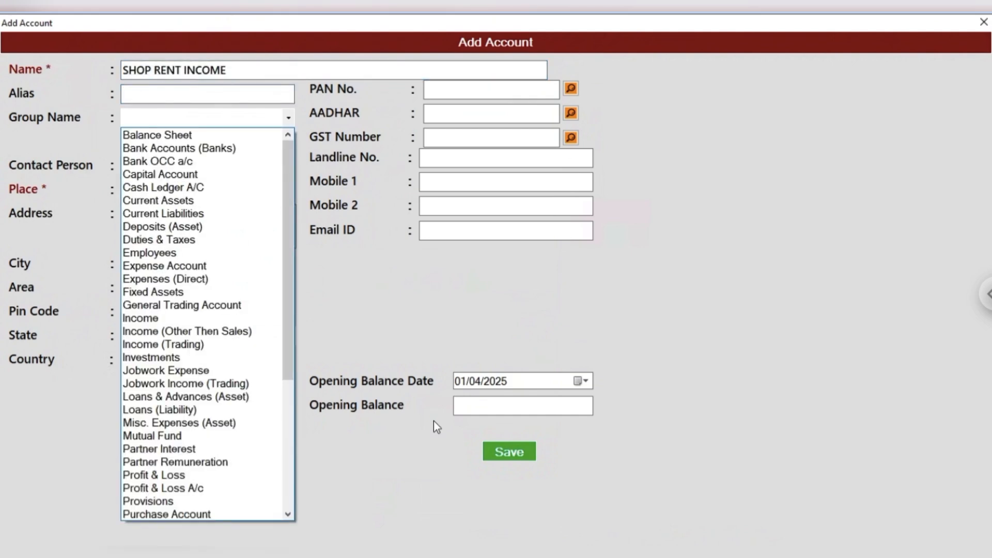
type("i")
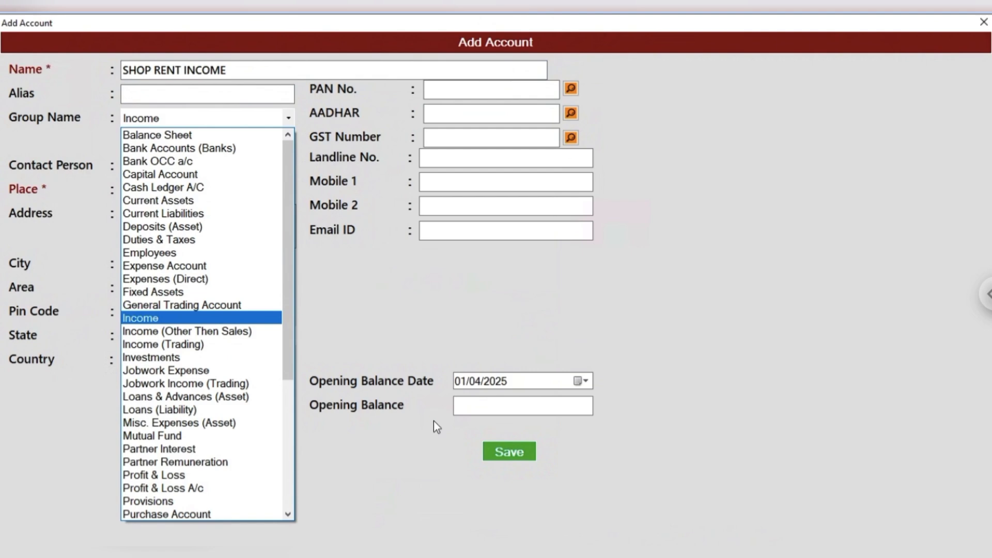
key("Return")
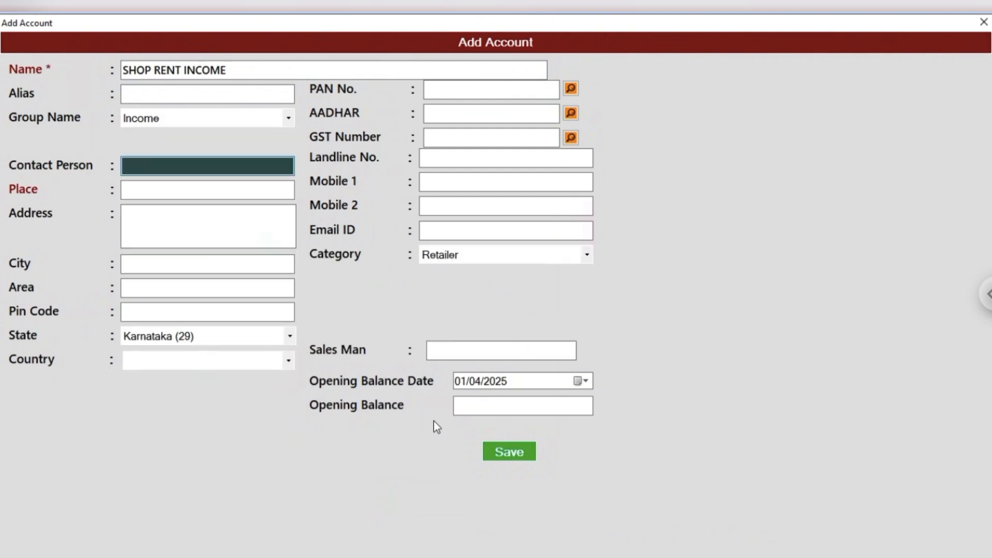
key("ctrl+s")
key("Return")
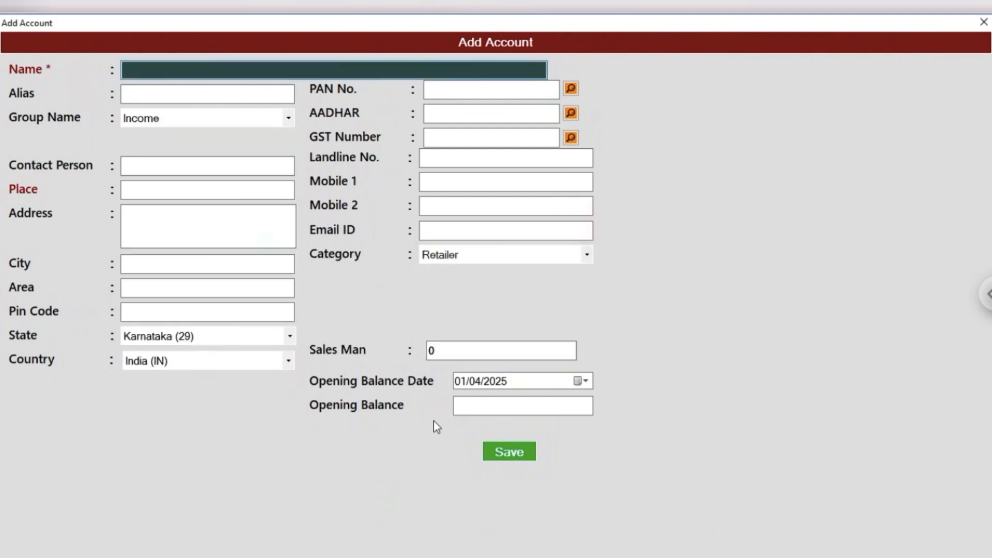
Step: Return to the receipt with SHOP RENT INCOME as the opposite account and set the amount to 100000
key("Escape")
key("Return")
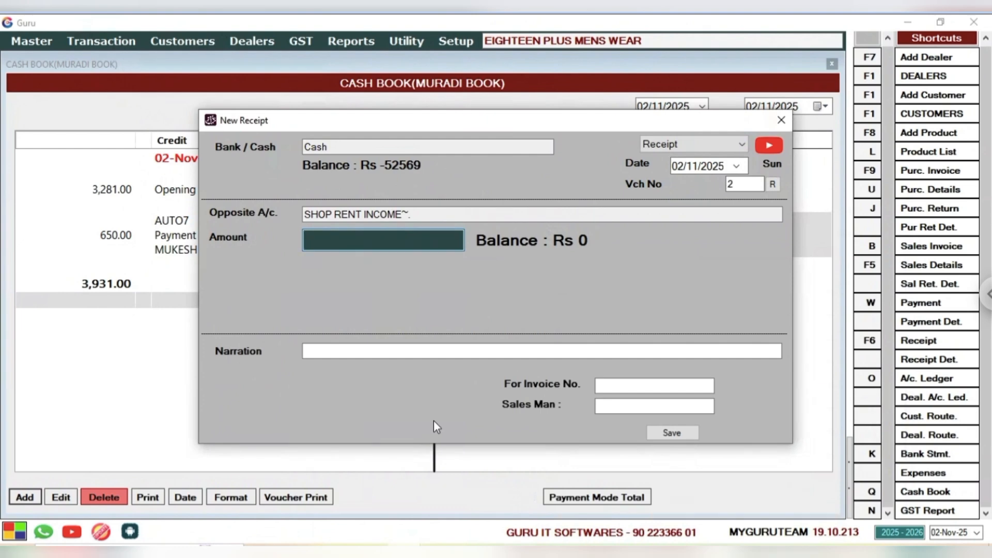
type("1000")
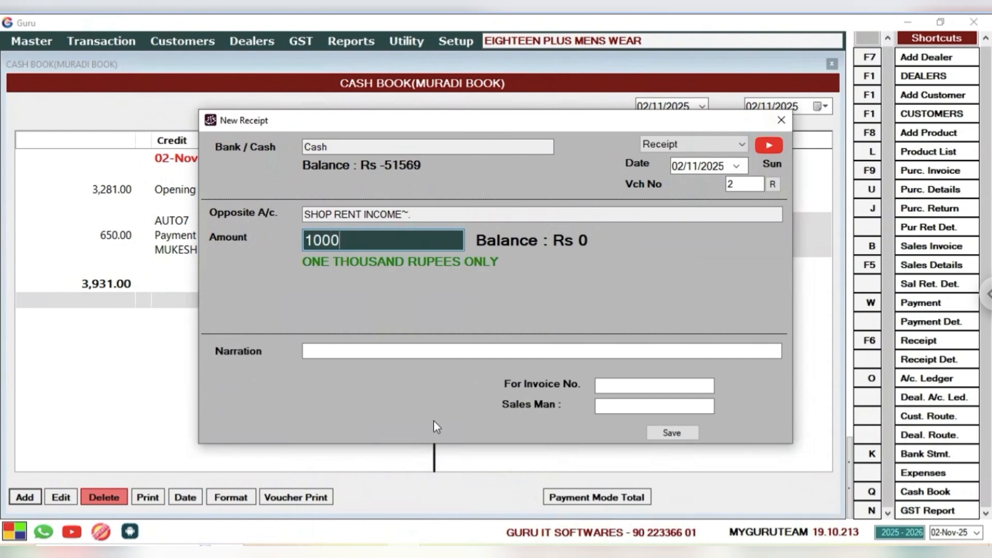
type("00")
key("Return")
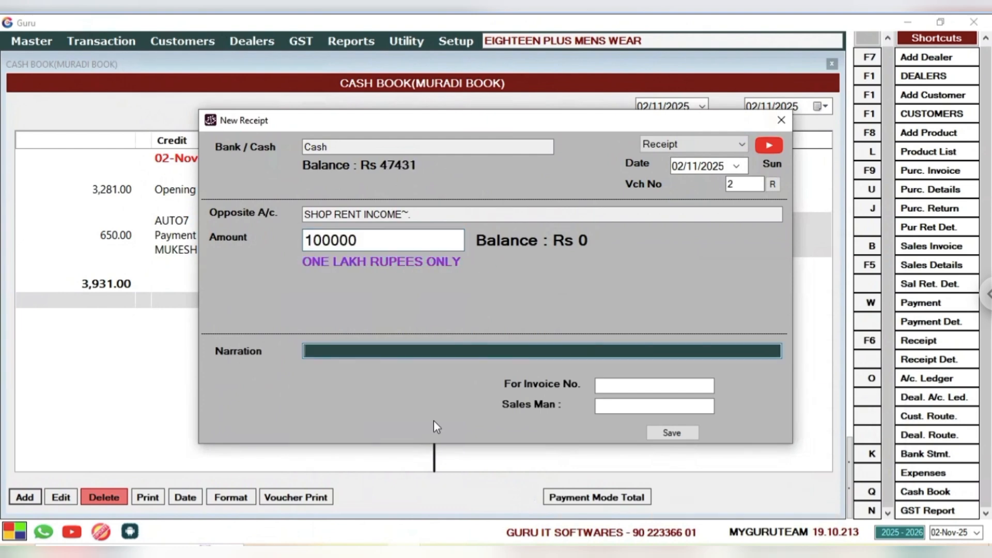
Step: Add the narration OCTOBER MONTH to the receipt, save the voucher and close the receipt form
type("OCTOBER MONTH")
key("Return")
key("Return")
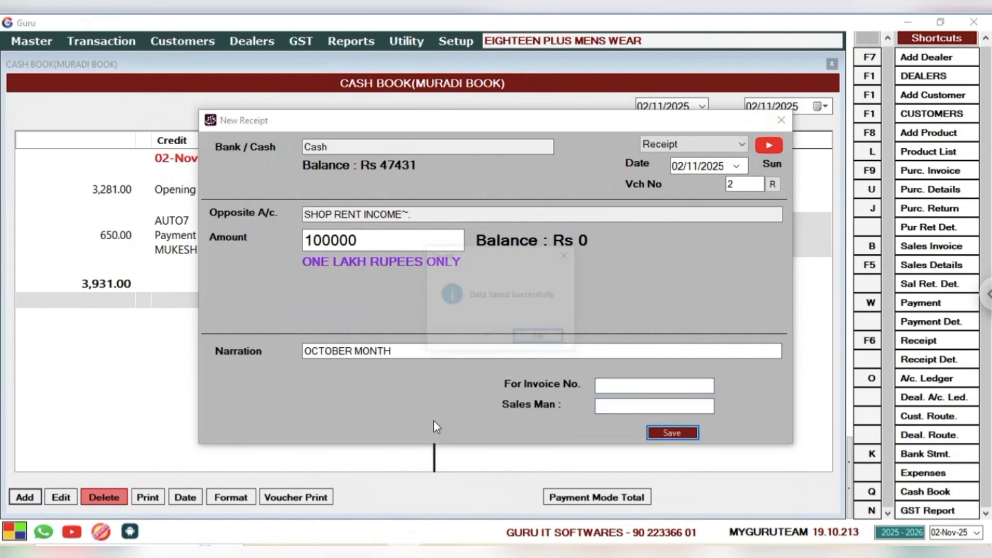
key("Return")
key("Escape")
key("Escape")
key("Escape")
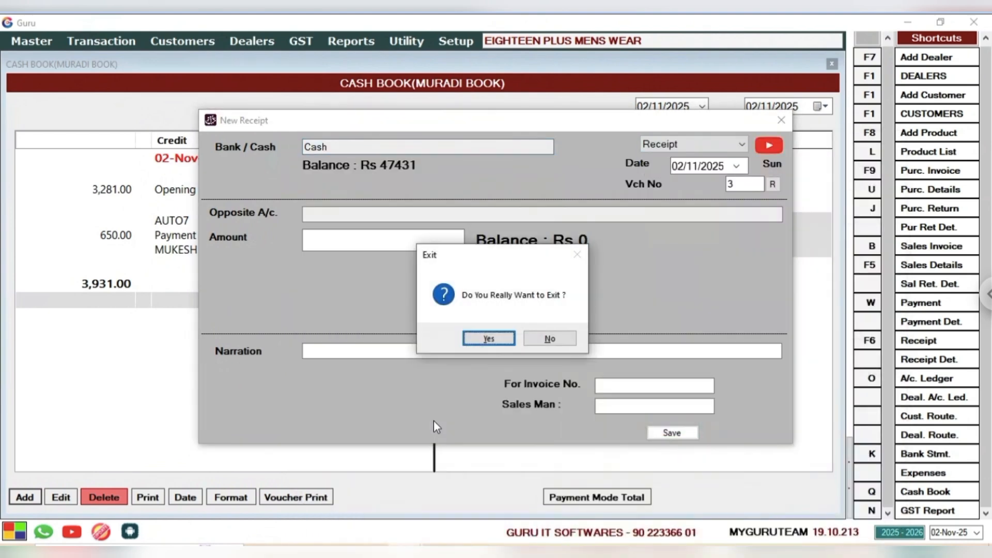
key("Return")
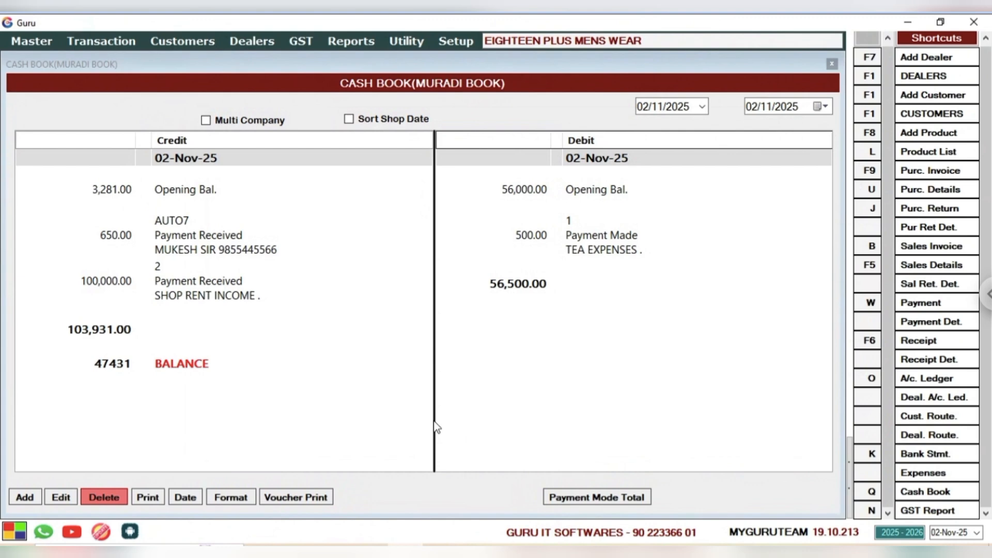
Step: Review the cash book's credit entries, totals and balance with the SHOP RENT INCOME receipt, and compare the debit side
key("Down")
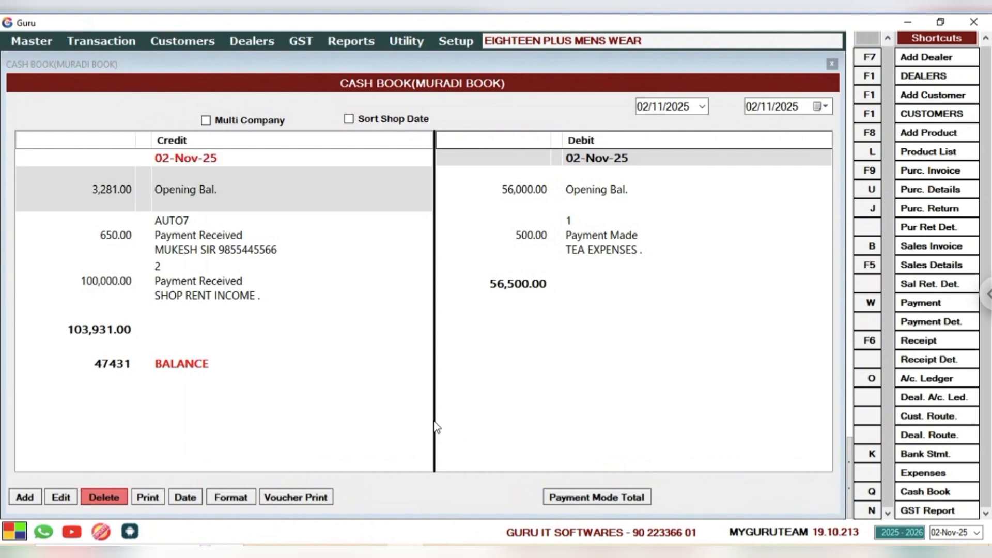
key("Down")
key("Down")
key("Down")
key("Down")
key("Down")
key("Down")
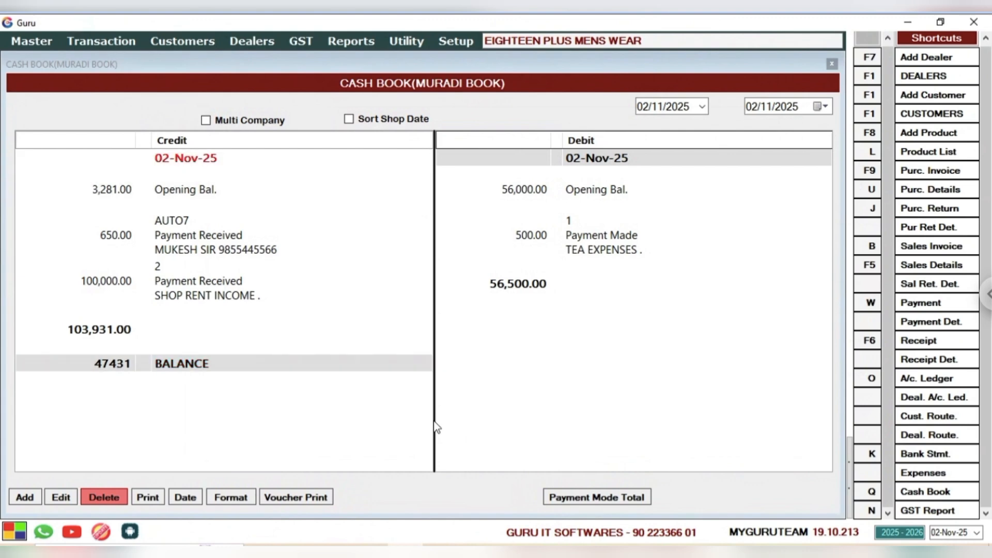
key("Up")
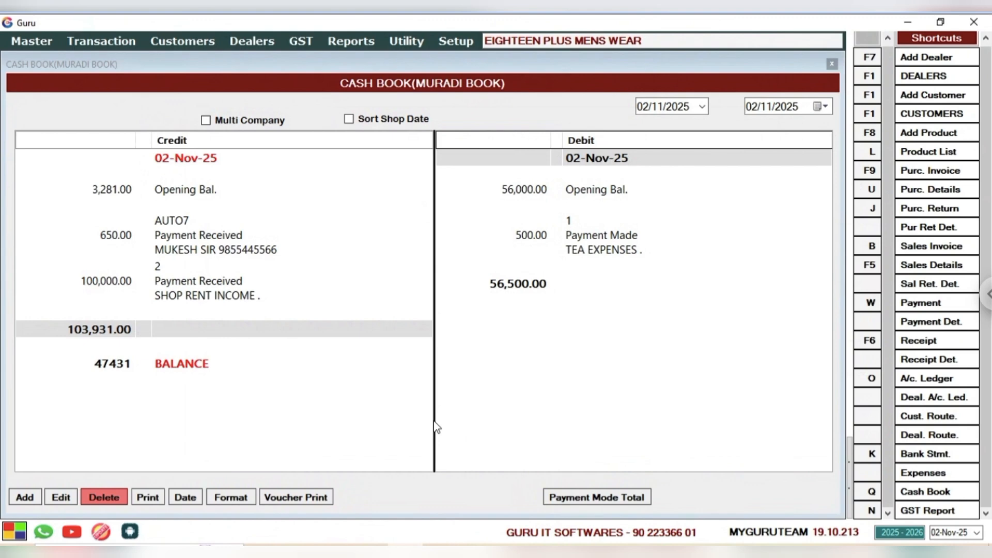
key("Down")
key("Down")
key("Down")
key("Down")
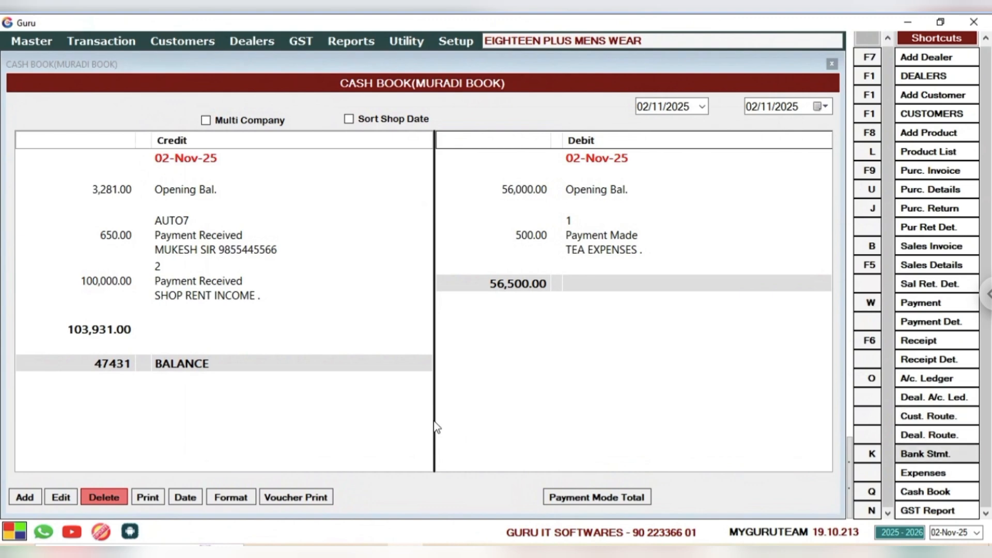
Step: Open the bank statement to show the Bank Ledger
left_click(936, 453)
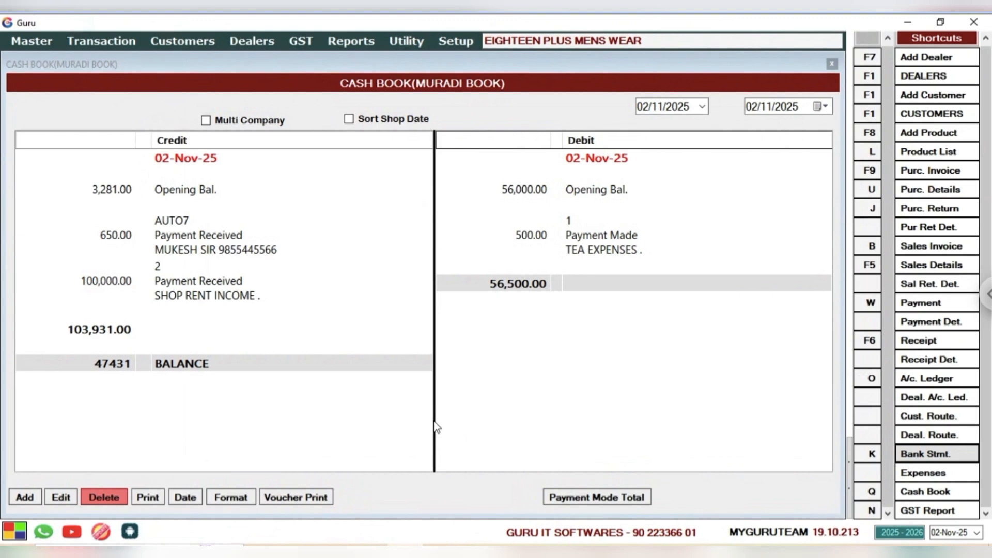
key("Down")
key("Return")
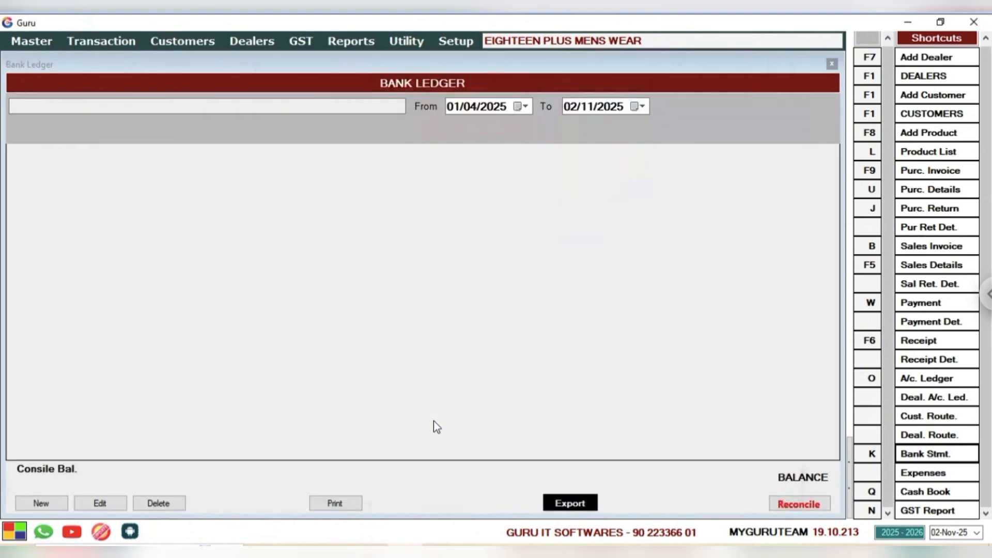